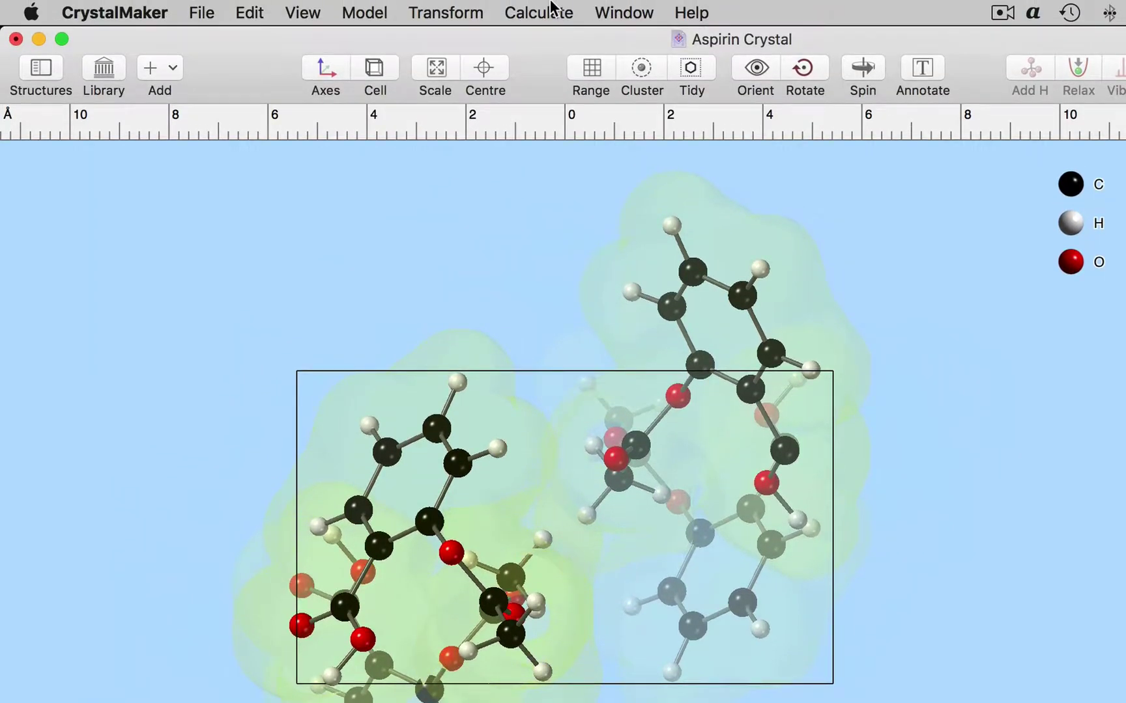
Step: Send the aspirin structure to CrystalDiffract as a simulated powder diffraction pattern
click(551, 9)
mouse_move(643, 540)
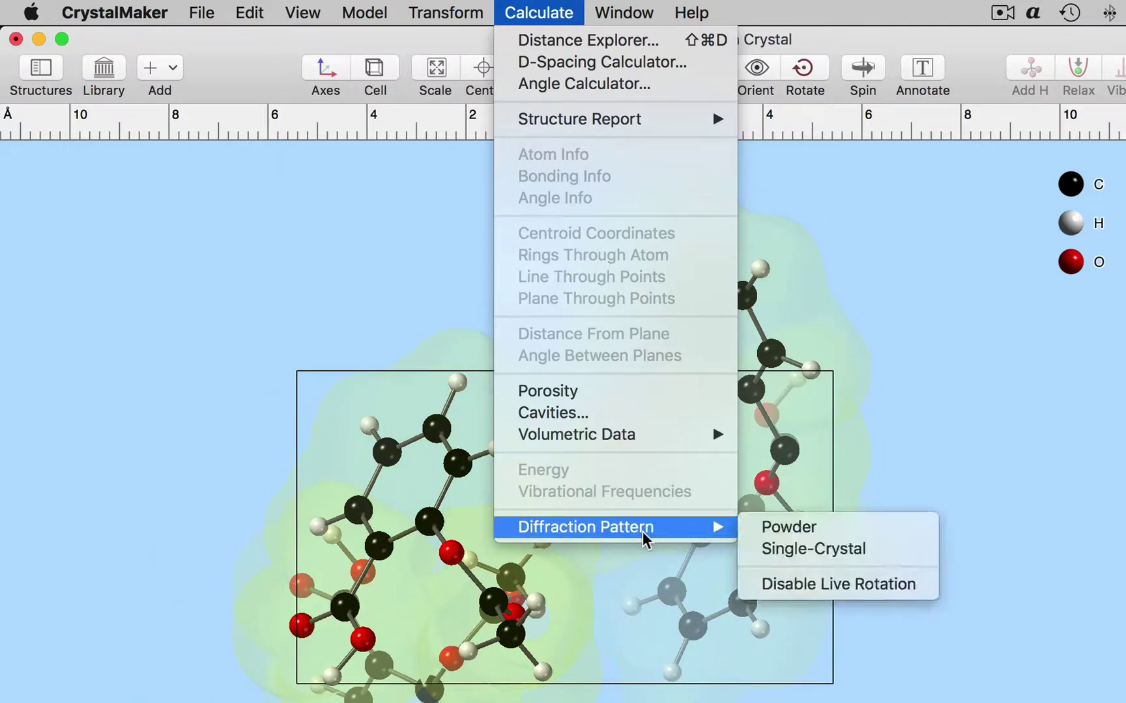
click(920, 531)
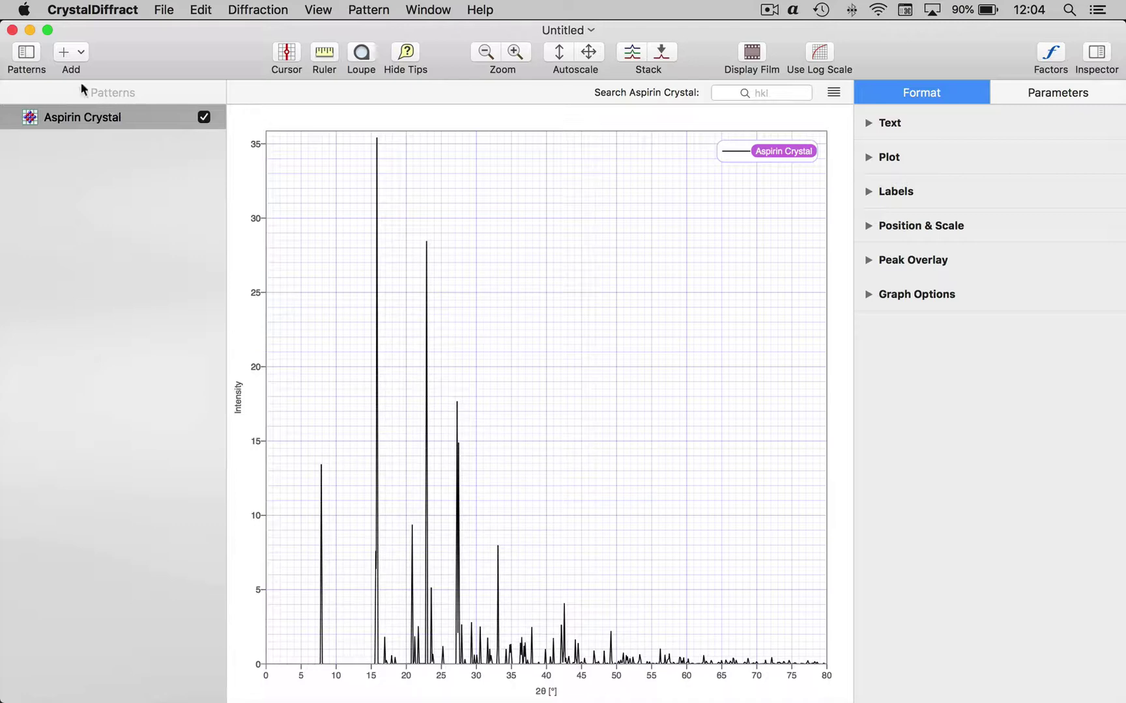
Step: Hide the CrystalDiffract patterns list so the aspirin plot fills the space
click(30, 58)
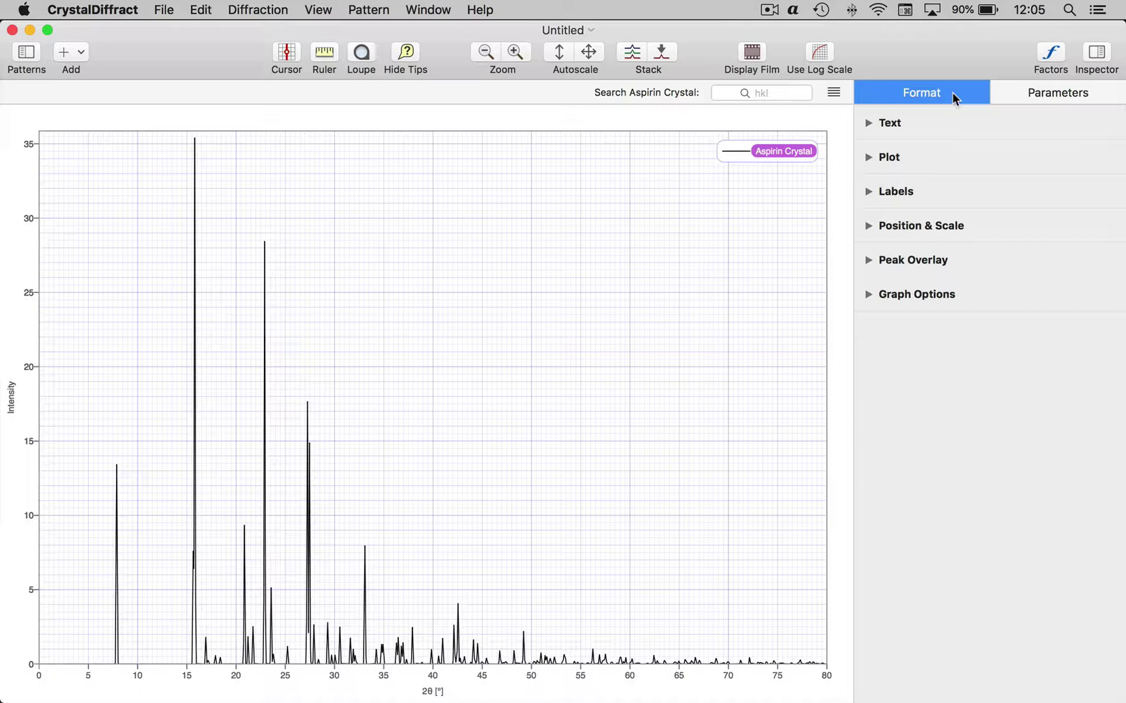
Step: Show hkl labels on the strongest peaks via the Format inspector's Labels section
click(899, 191)
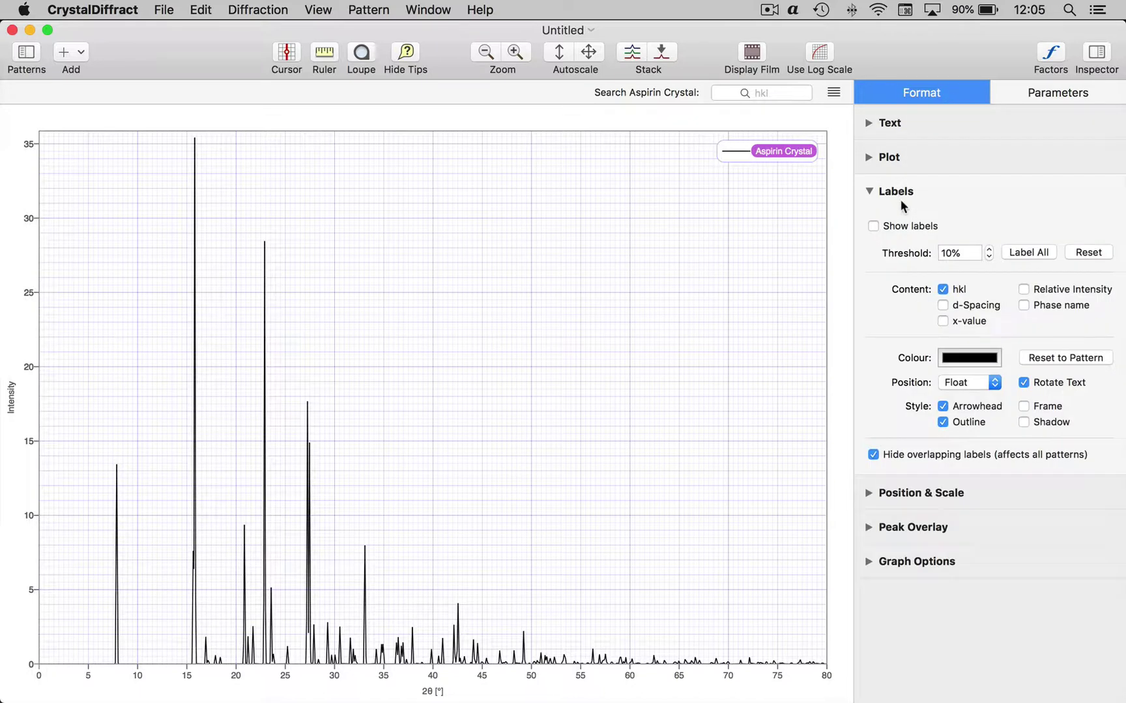
click(873, 226)
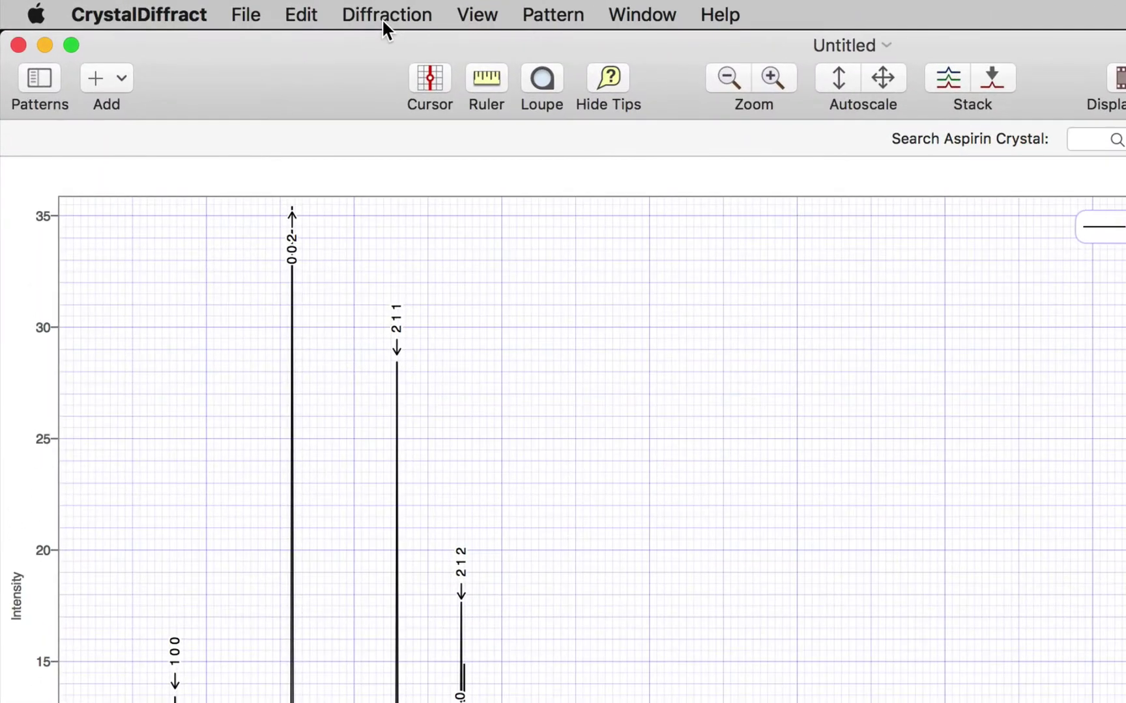
click(384, 16)
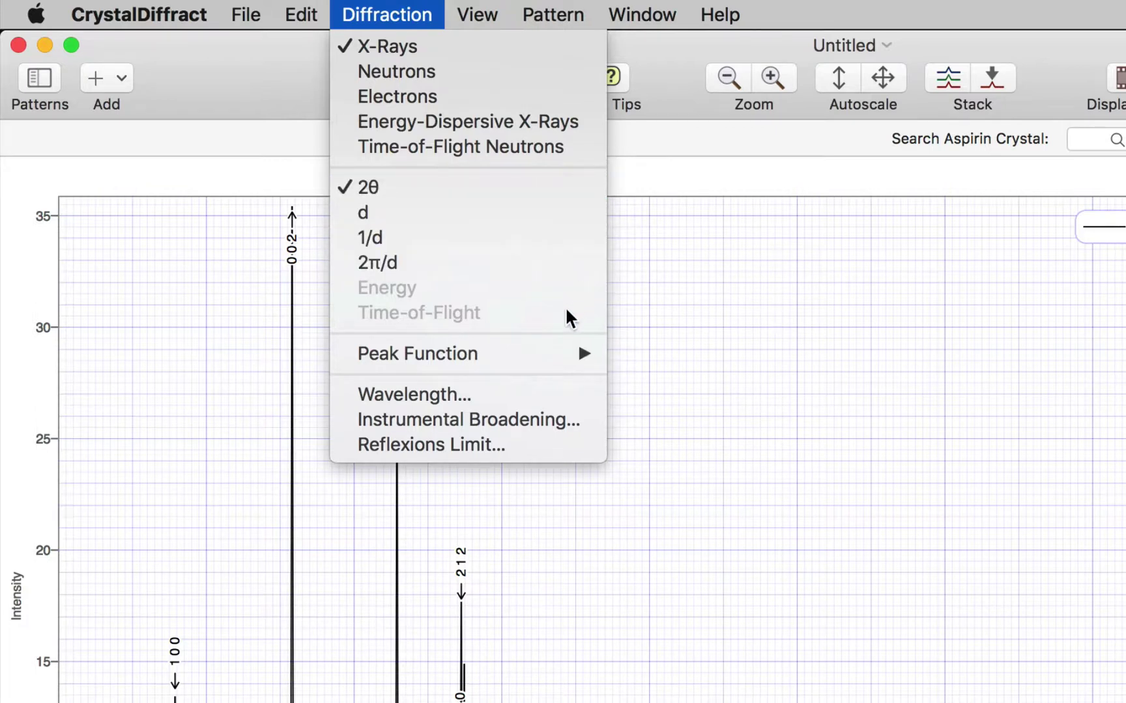
Step: Review the Diffraction settings without changes, then switch the Inspector to the pattern's Parameters
mouse_move(566, 358)
click(686, 498)
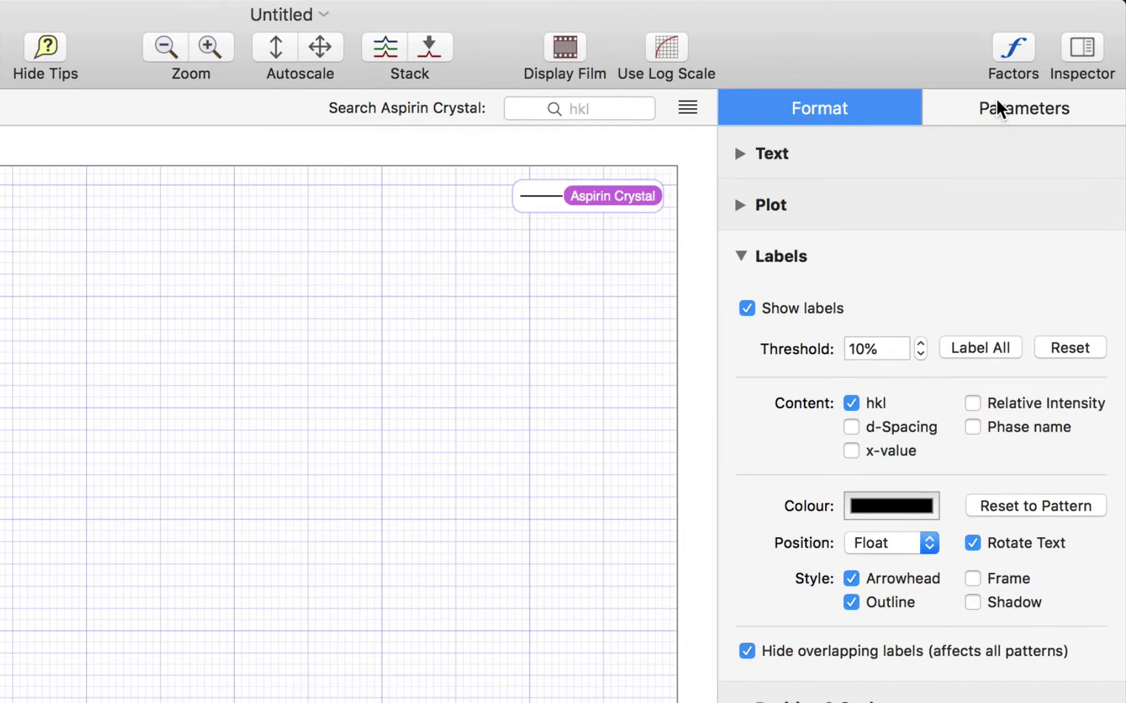
click(998, 109)
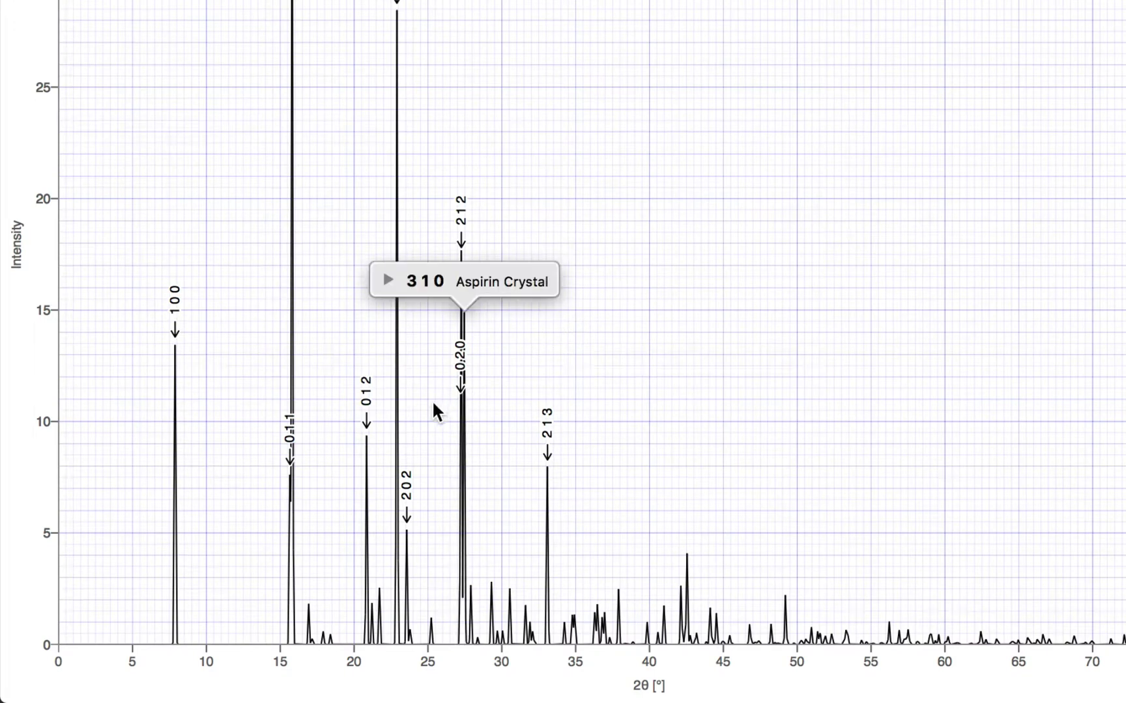
Step: Zoom the plot to about 6–29° 2θ, framing peaks 100–212, and select the 002 peak
mouse_move(455, 425)
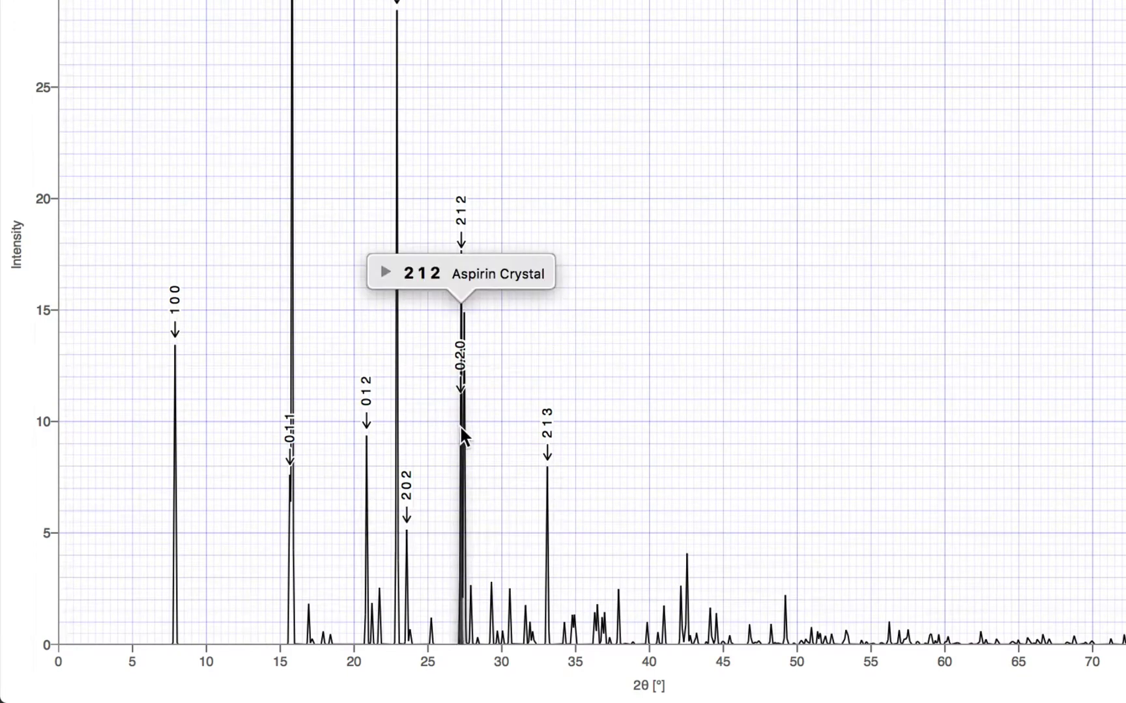
scroll(460, 429, up, 5)
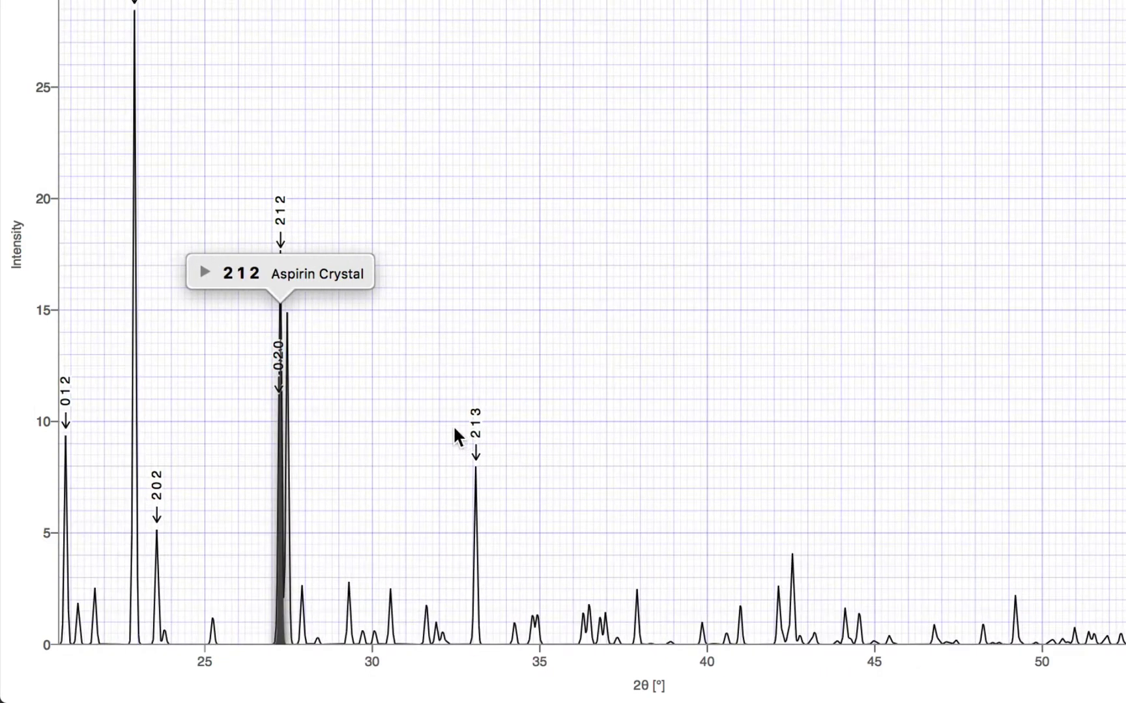
scroll(364, 425, left, 3)
scroll(363, 425, left, 2)
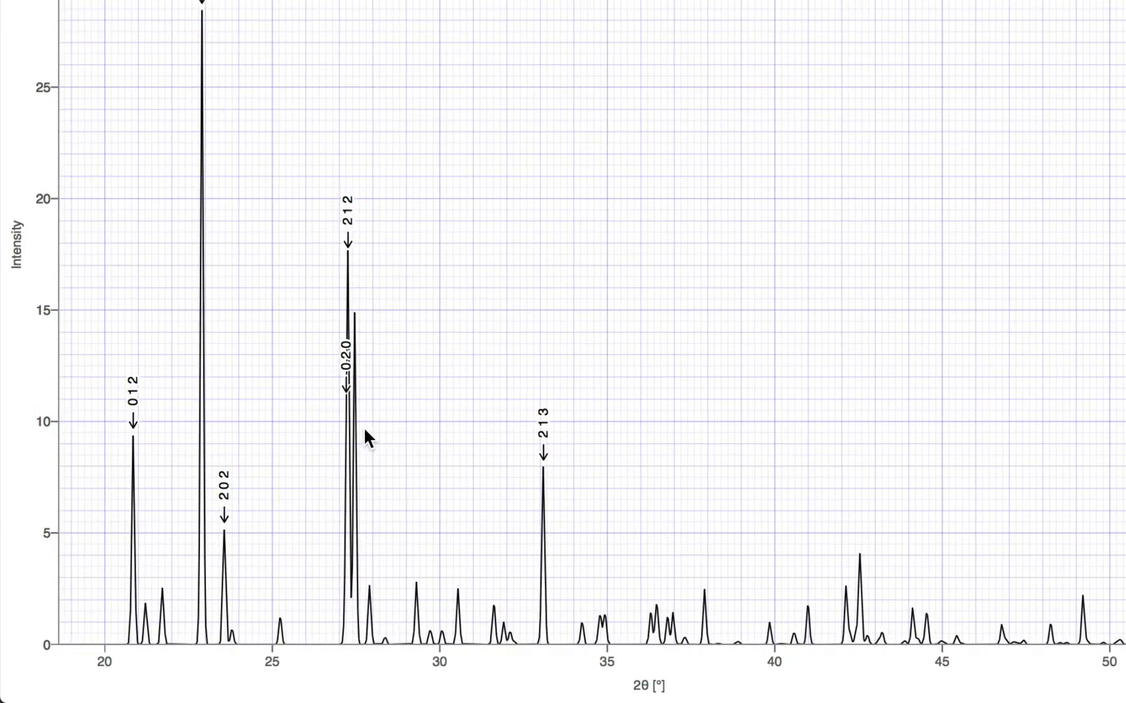
scroll(150, 8, up, 5)
drag(157, 111, 110, 114)
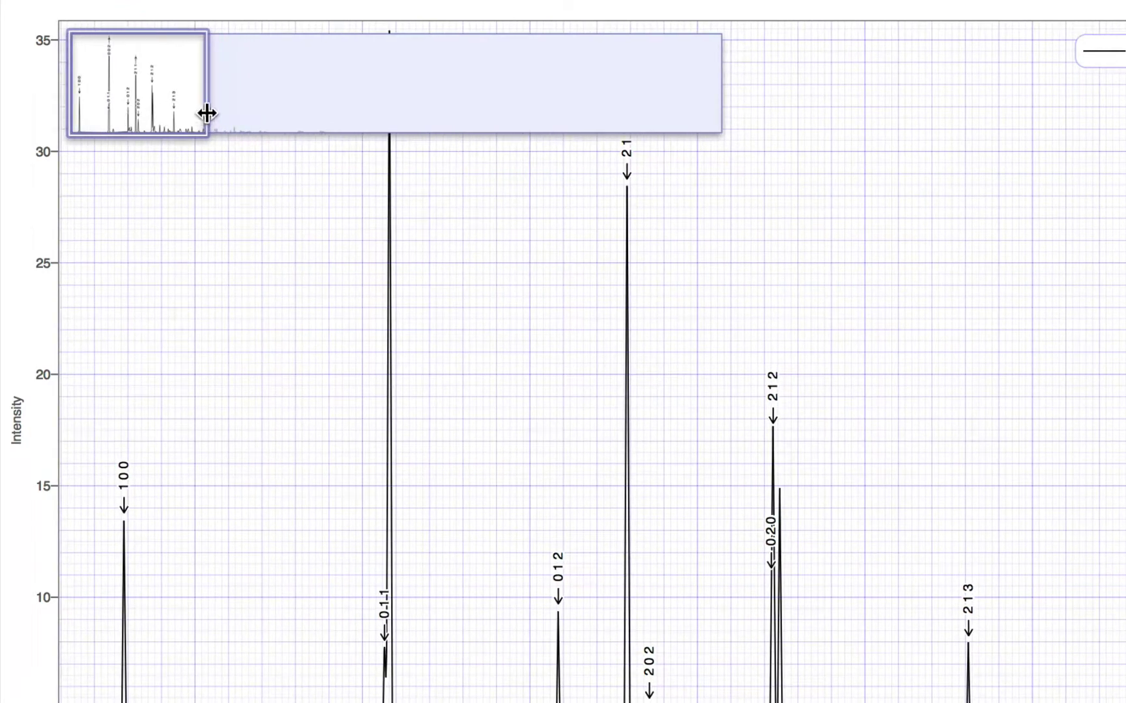
drag(206, 113, 165, 113)
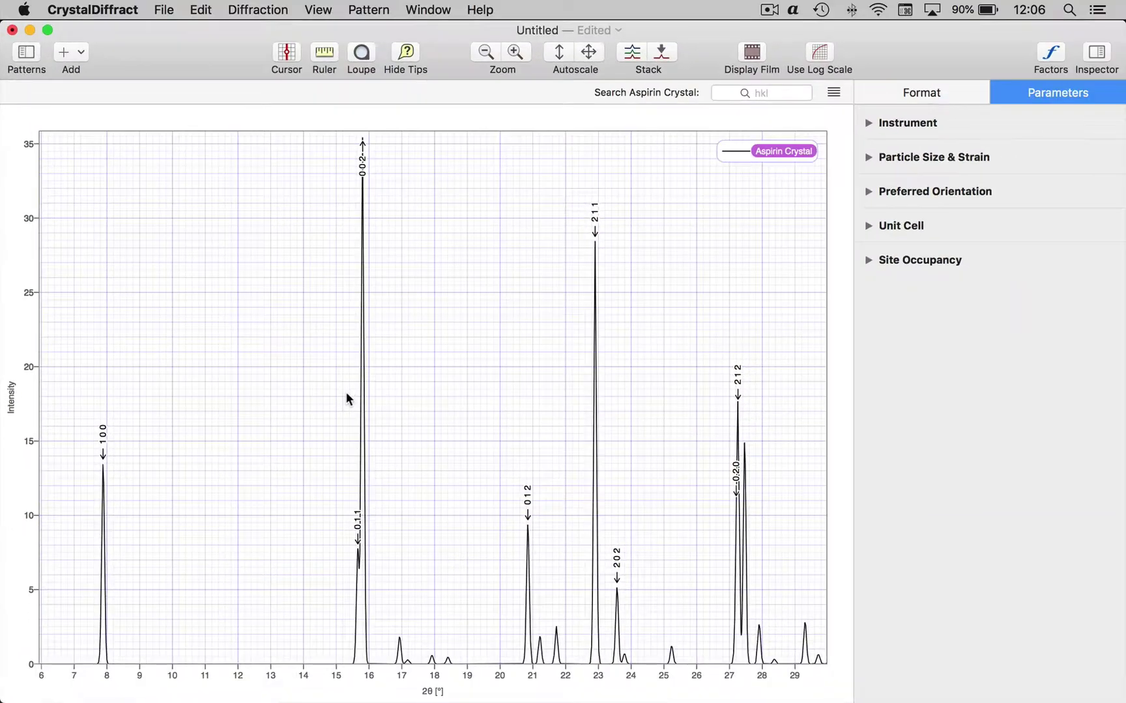
click(358, 396)
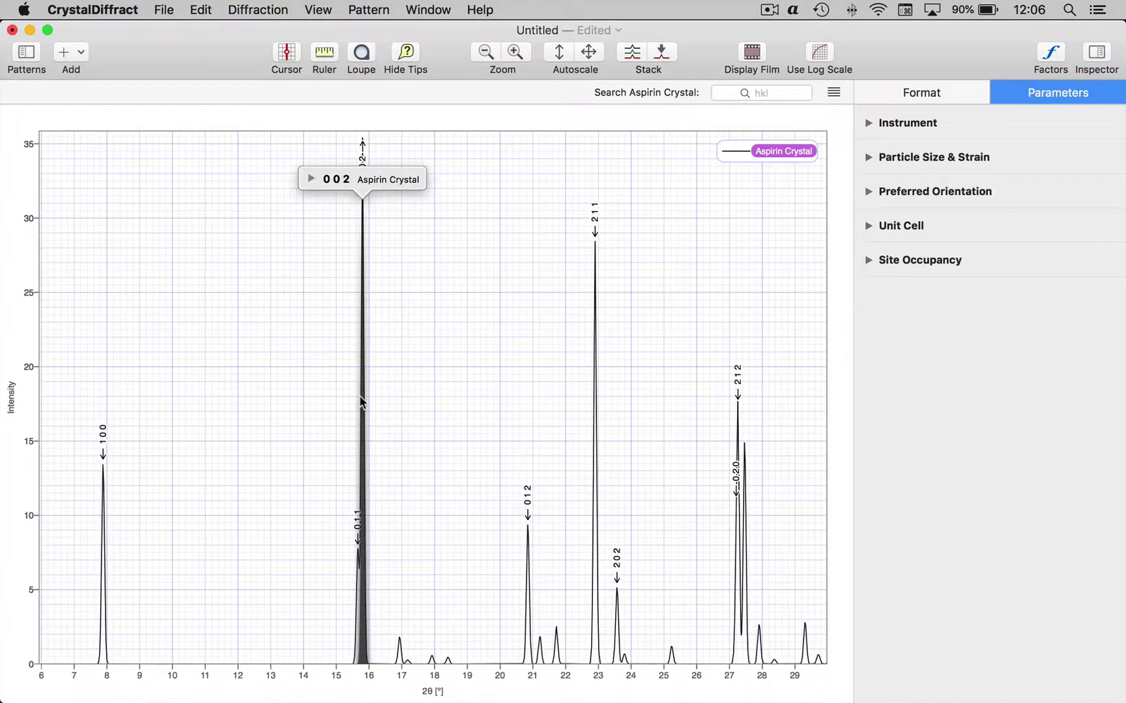
Step: Expand the 002 peak details and open the reflection table, shortening the plot above it
click(363, 185)
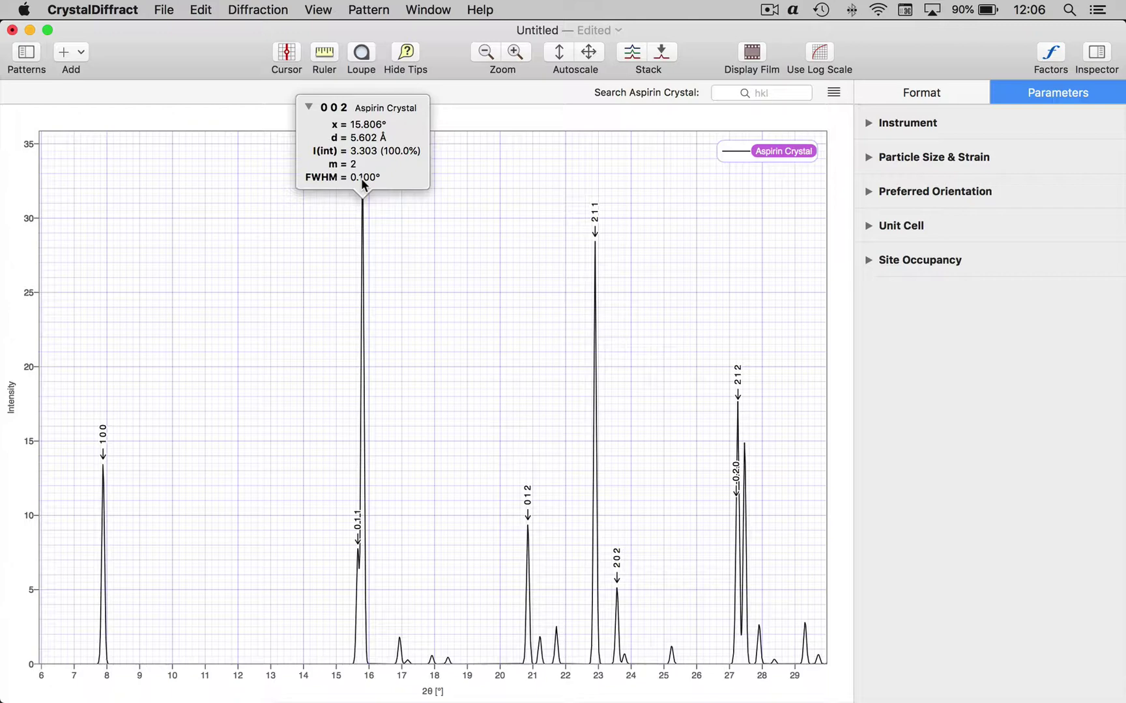
double_click(363, 248)
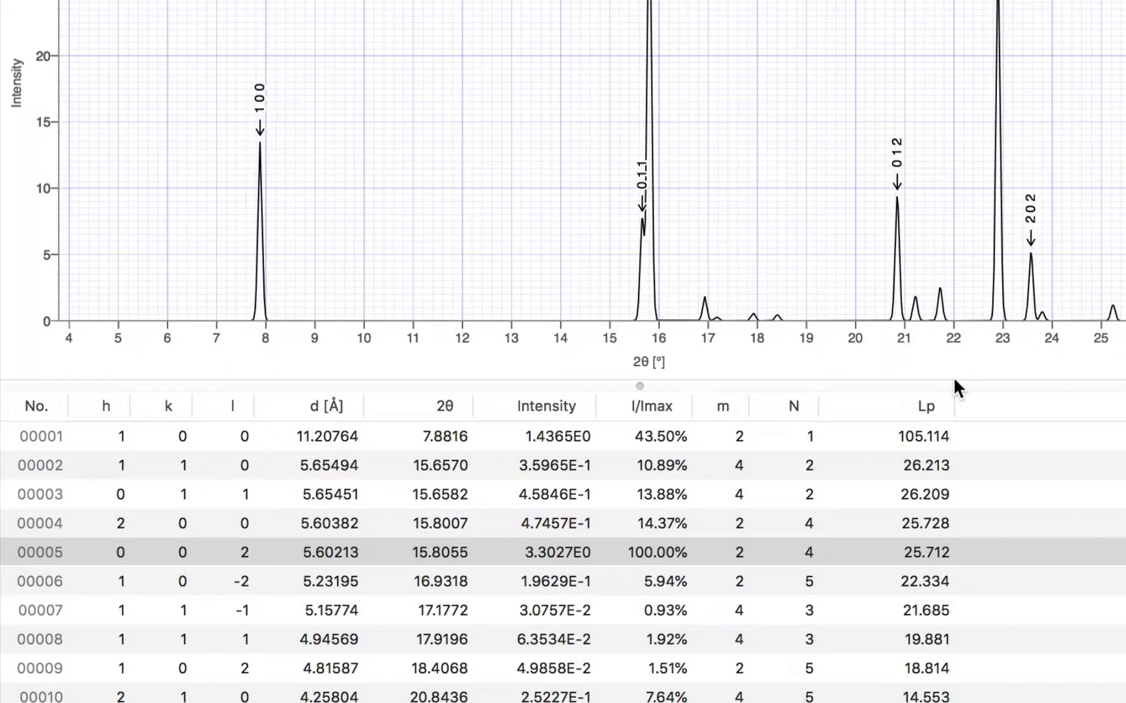
drag(953, 382, 955, 349)
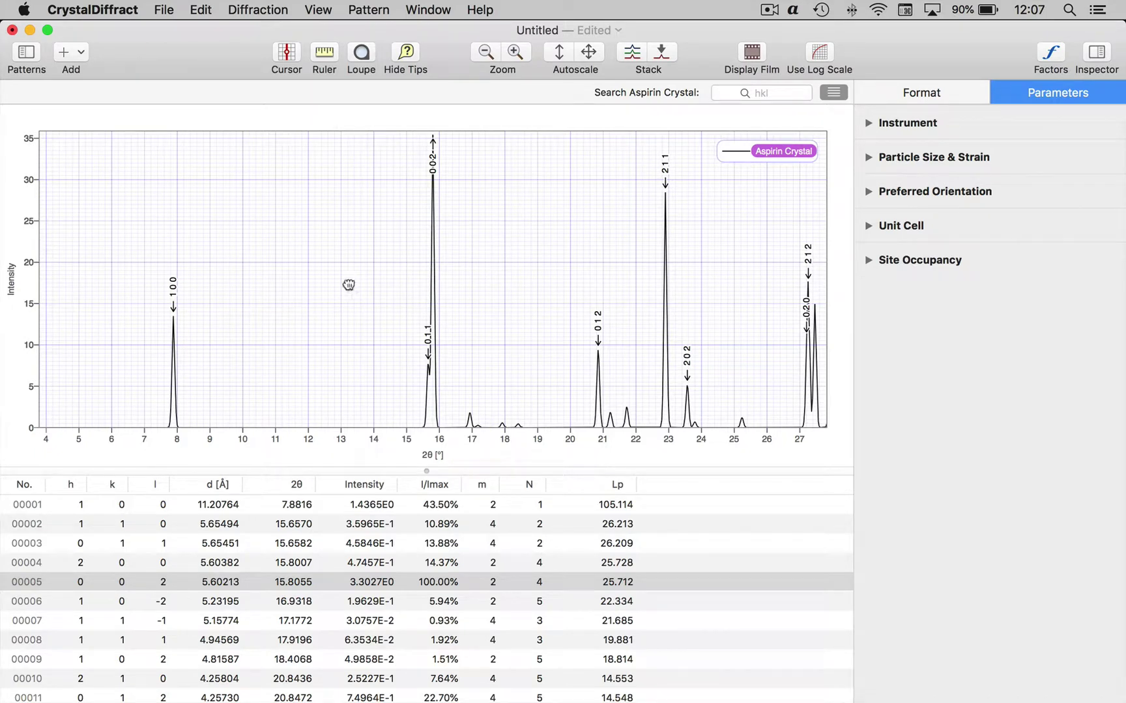
Step: Read the 002 peak with the cursor, measure the 8.049° gap from 100, then enable the 400% Loupe
click(349, 285)
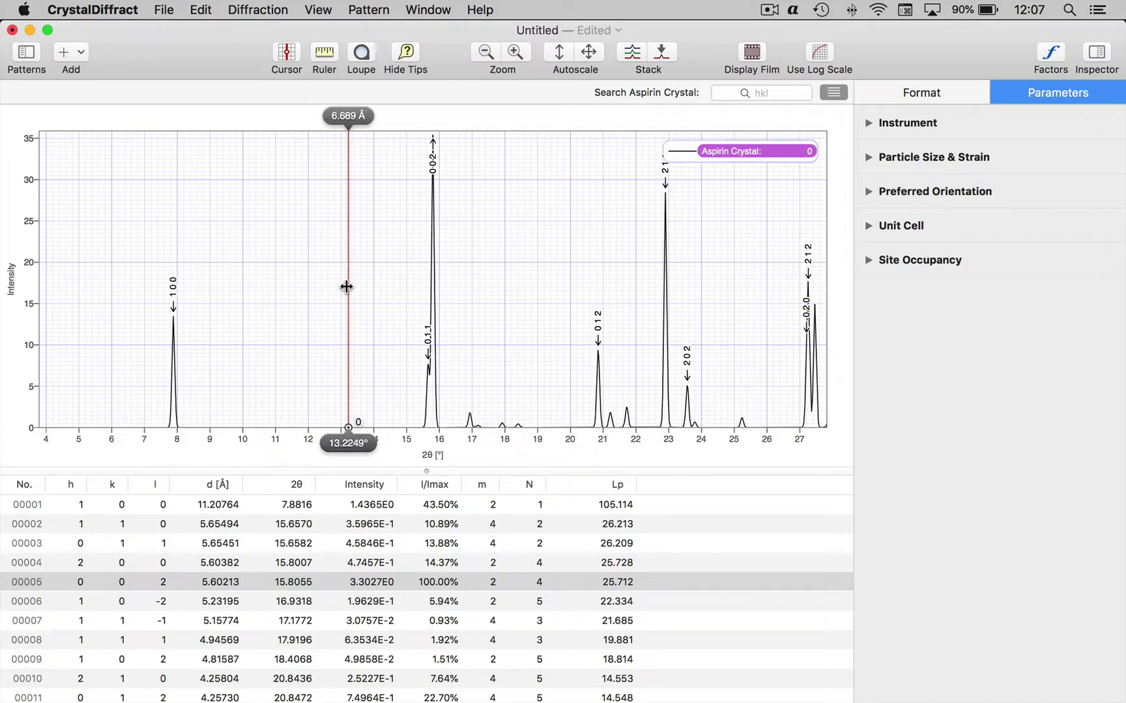
drag(346, 287, 342, 249)
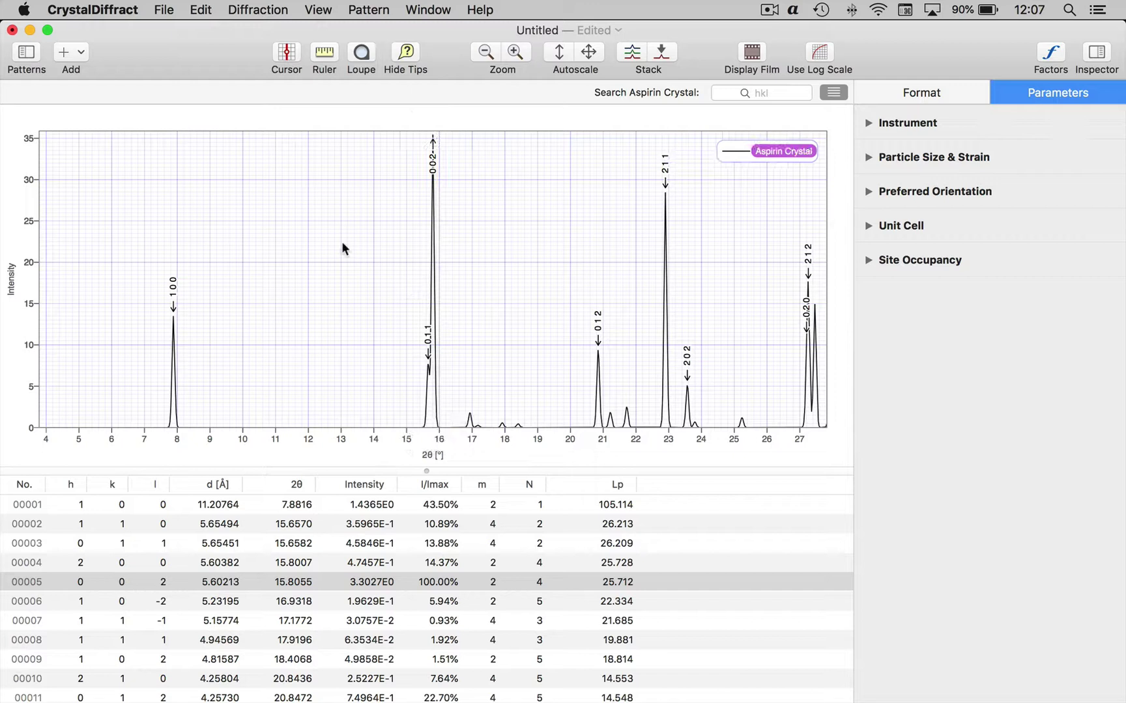
click(324, 52)
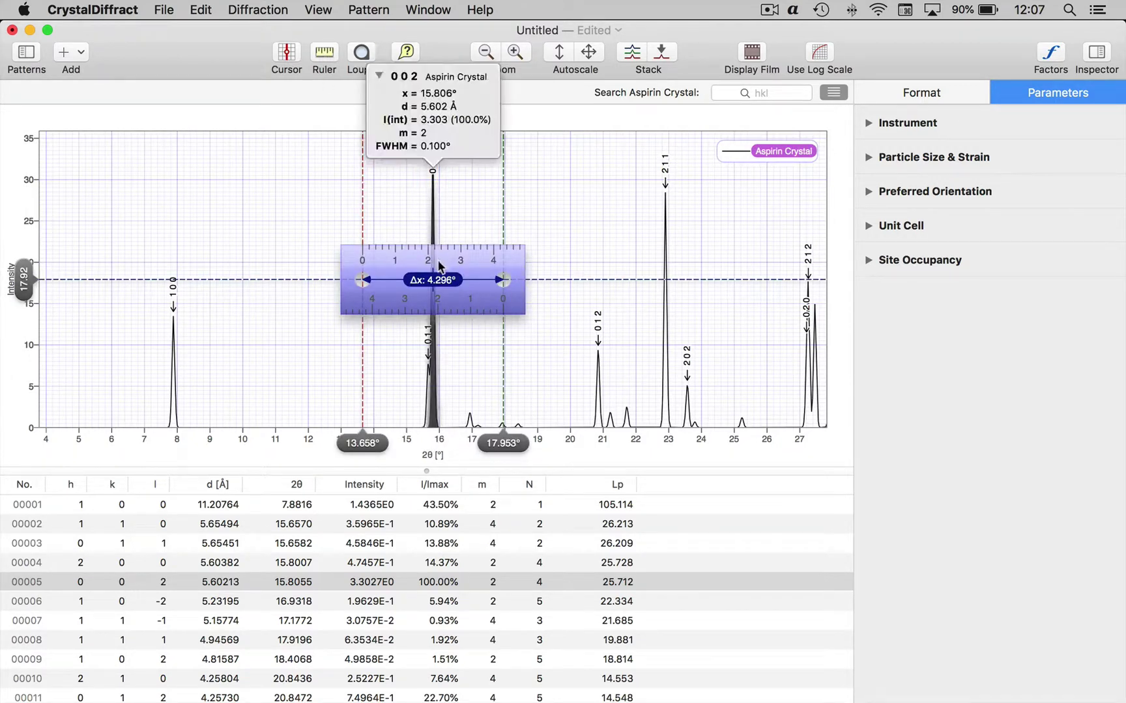
drag(385, 265, 250, 230)
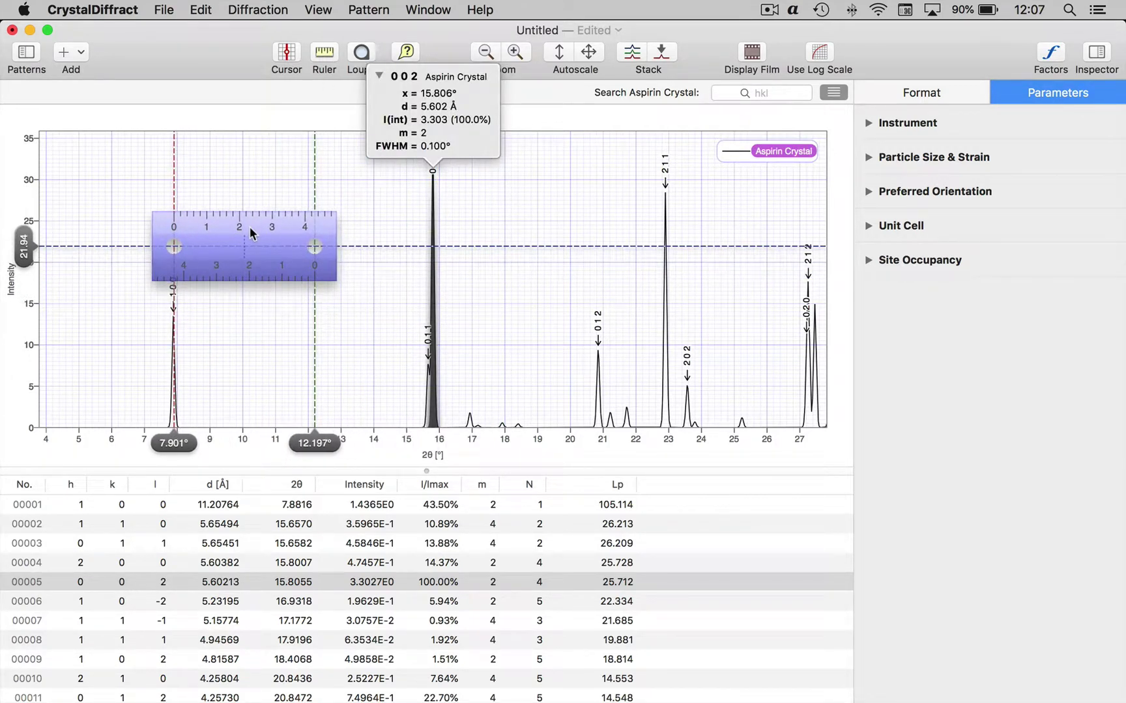
drag(312, 301, 427, 288)
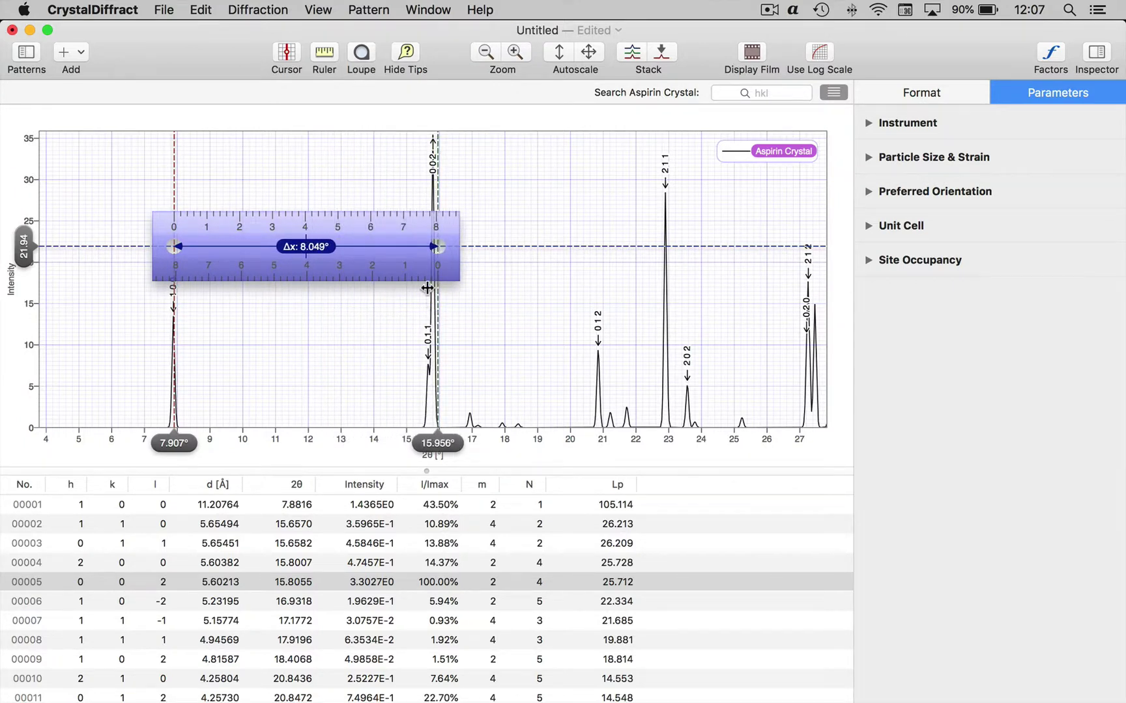
click(323, 59)
click(363, 59)
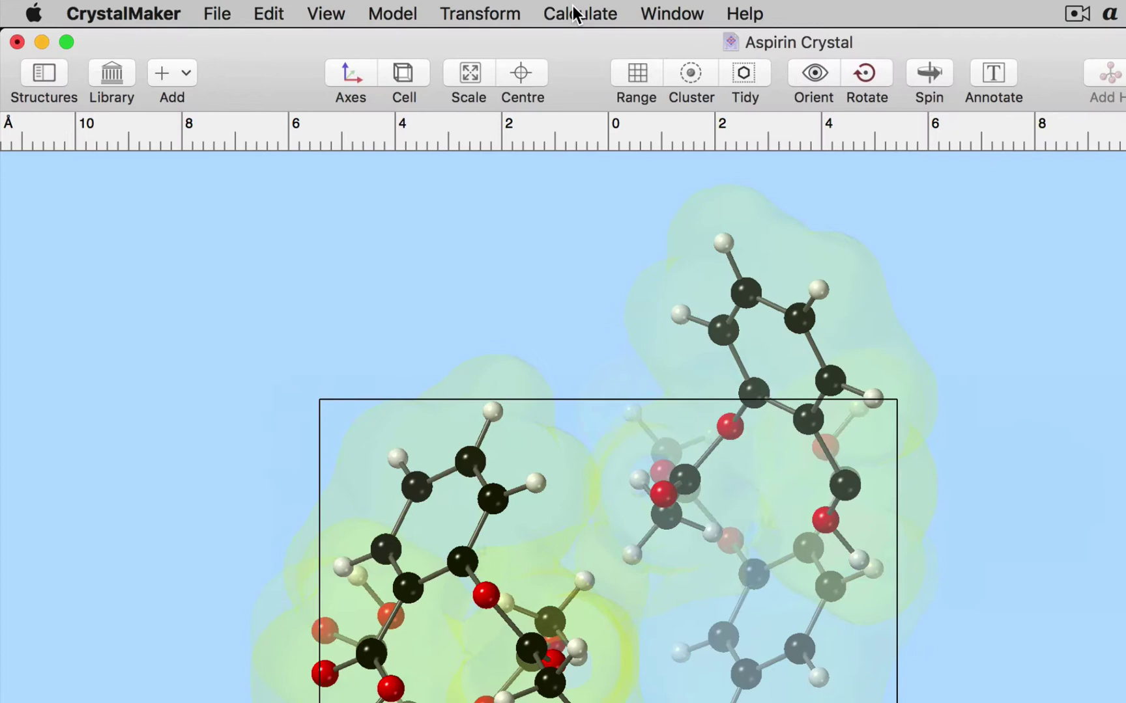
Step: Send the aspirin structure to SingleCrystal as a simulated single-crystal electron diffraction pattern
click(413, 9)
mouse_move(721, 578)
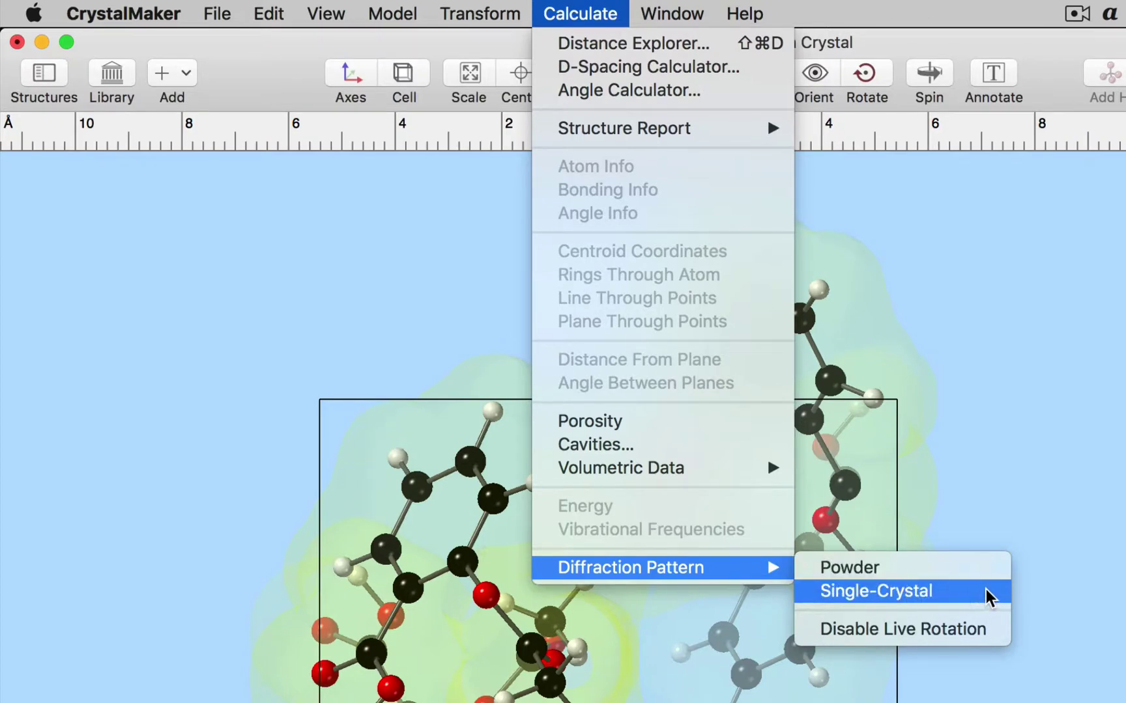
click(961, 598)
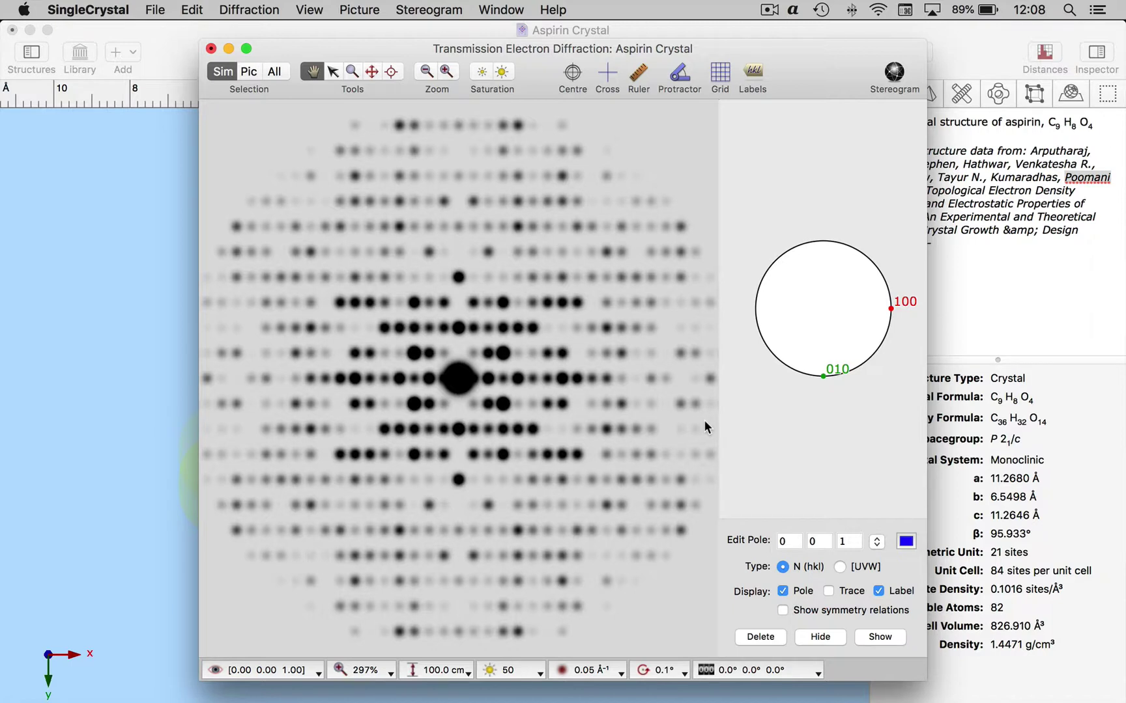
Step: Maximize the electron diffraction window and show the stereonet grid on the stereogram
double_click(419, 47)
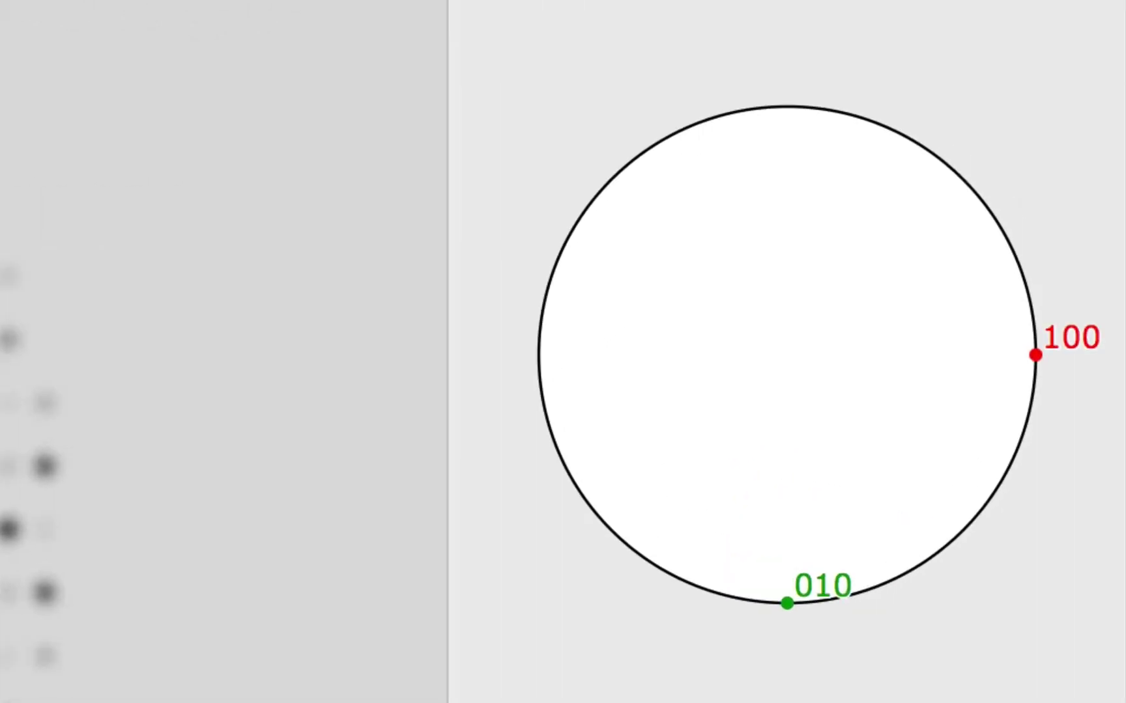
right_click(716, 196)
mouse_move(716, 199)
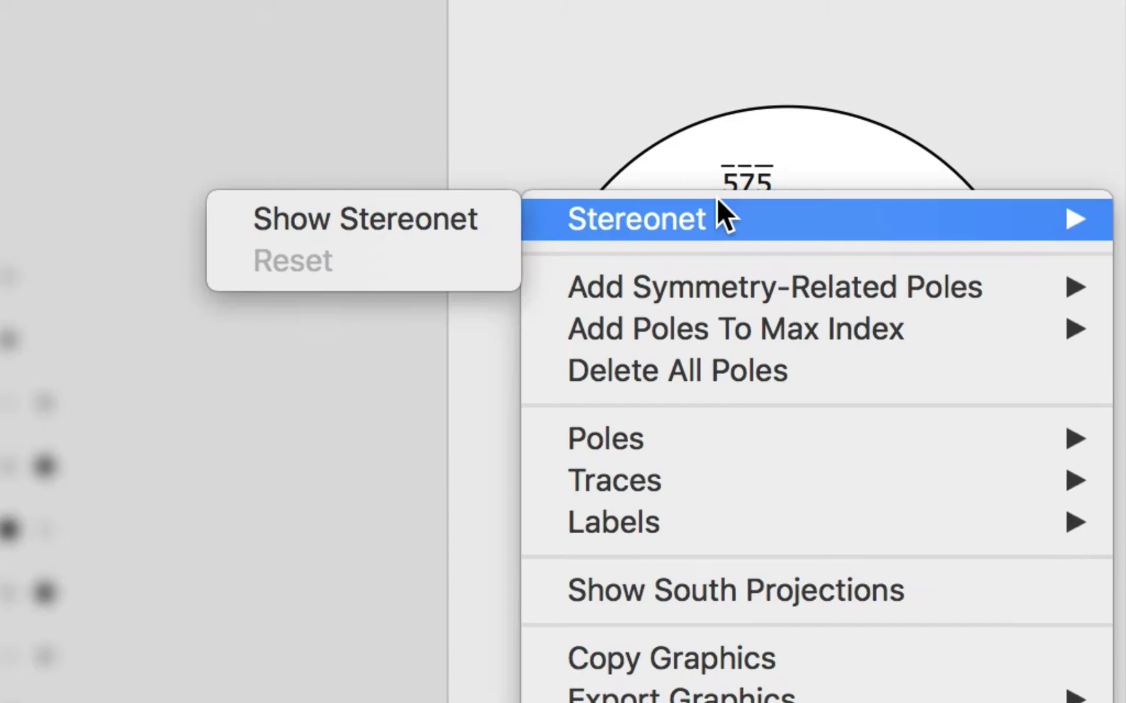
click(474, 217)
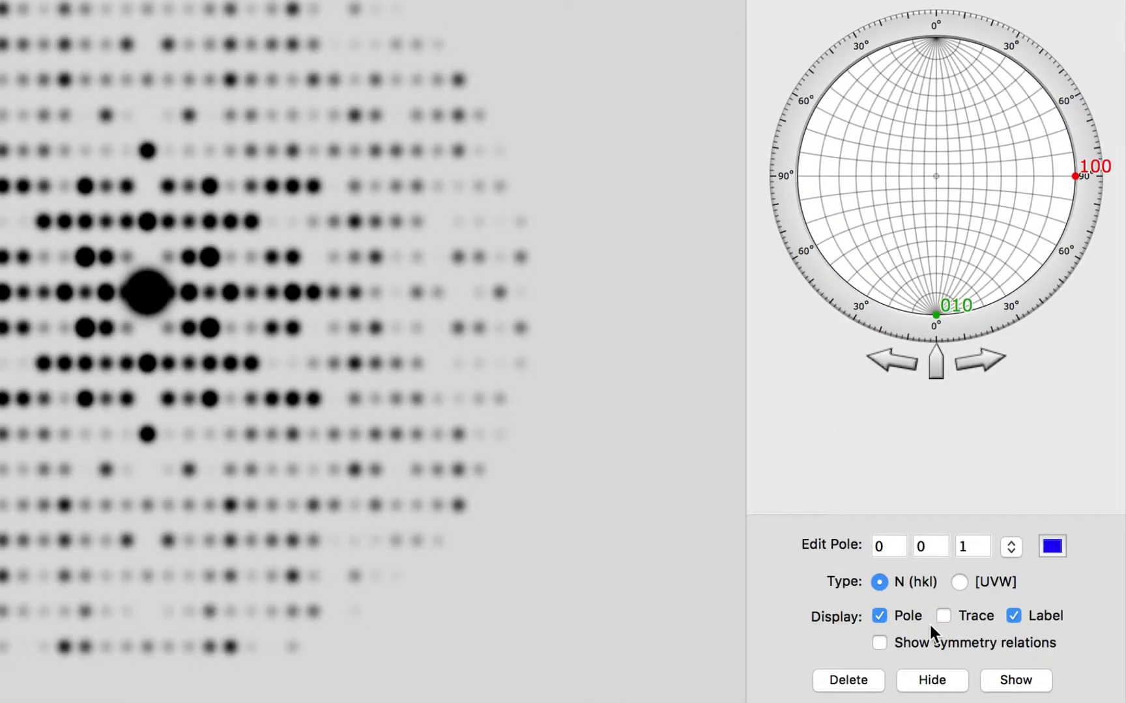
Step: Show the 001 pole with symmetry relations and trace, then tilt the crystal to 11.4°, −33.7°, −5.0°
click(925, 641)
click(1020, 682)
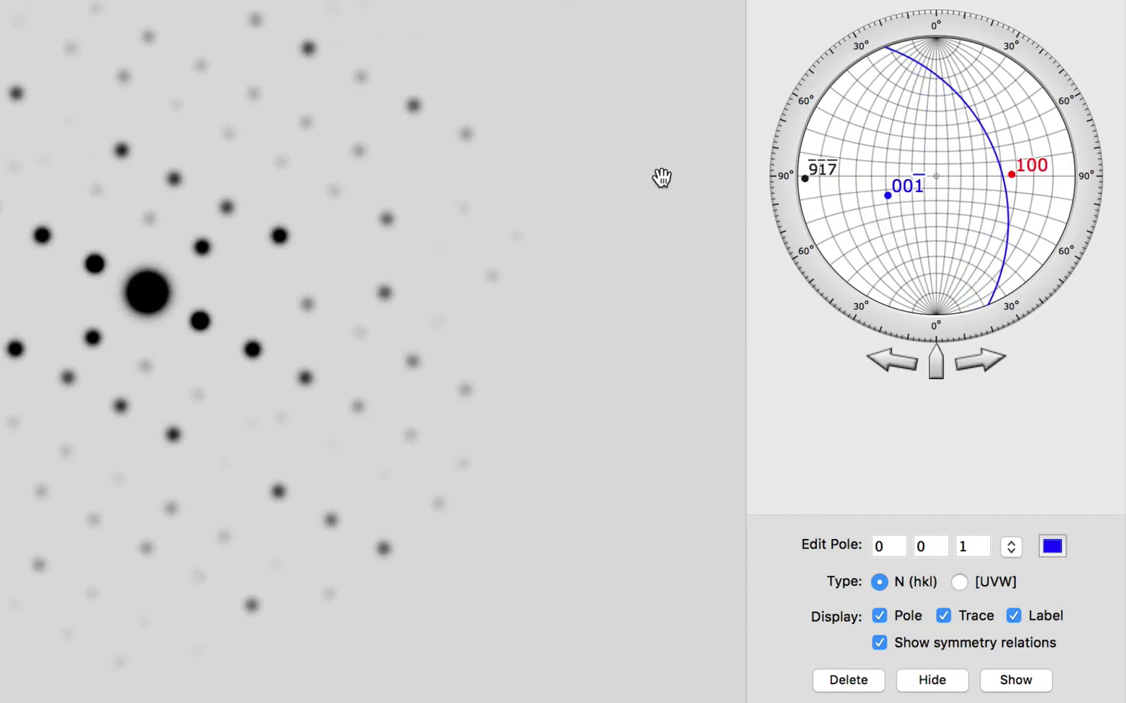
mouse_move(646, 181)
mouse_down()
mouse_move(357, 269)
mouse_move(297, 236)
mouse_move(342, 153)
mouse_move(432, 80)
mouse_move(564, 86)
mouse_move(598, 229)
mouse_up()
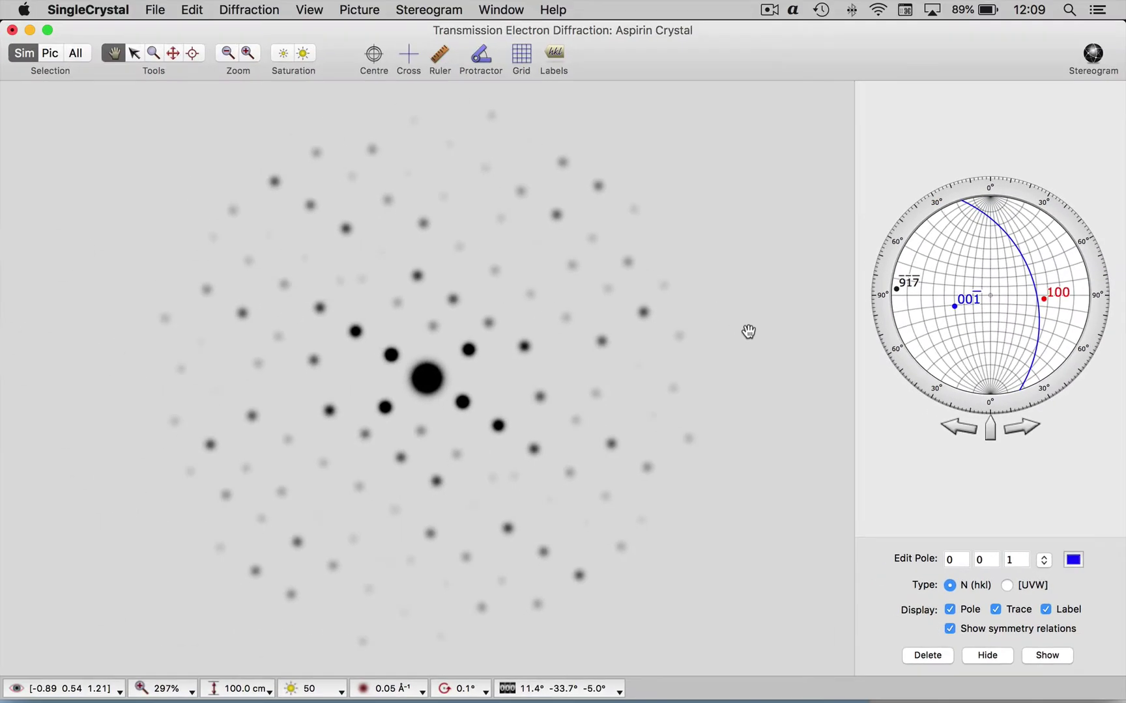
Step: Label the spots with Miller indices, reveal the 3D structure, and reorient the crystal by dragging the 001 pole
click(556, 54)
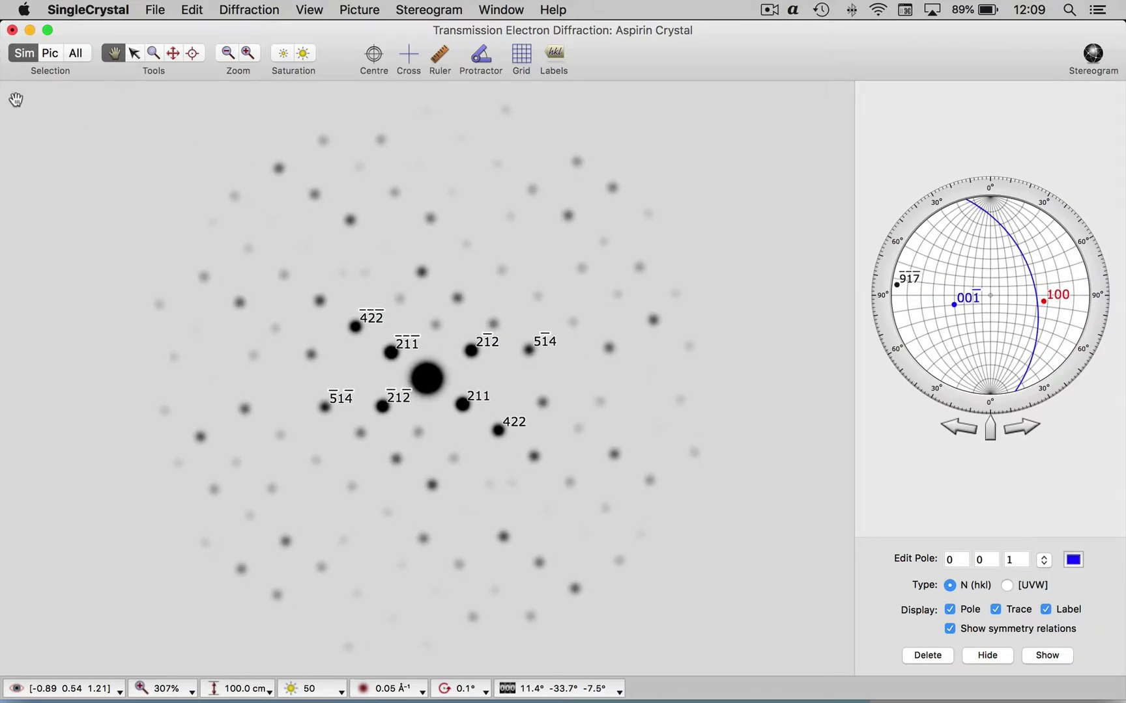
drag(58, 70, 594, 70)
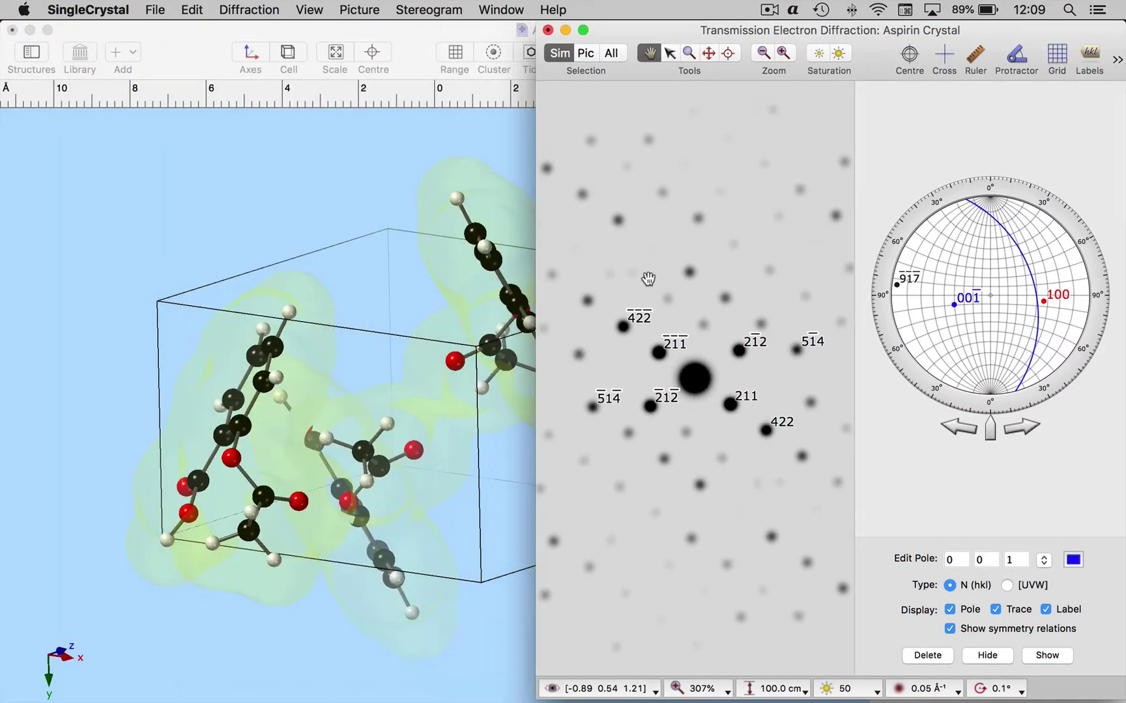
drag(693, 272, 774, 188)
mouse_move(1020, 302)
mouse_down()
mouse_move(952, 303)
mouse_move(1027, 311)
mouse_move(1045, 294)
mouse_move(977, 291)
mouse_move(975, 281)
mouse_move(1018, 282)
mouse_move(1001, 295)
mouse_up()
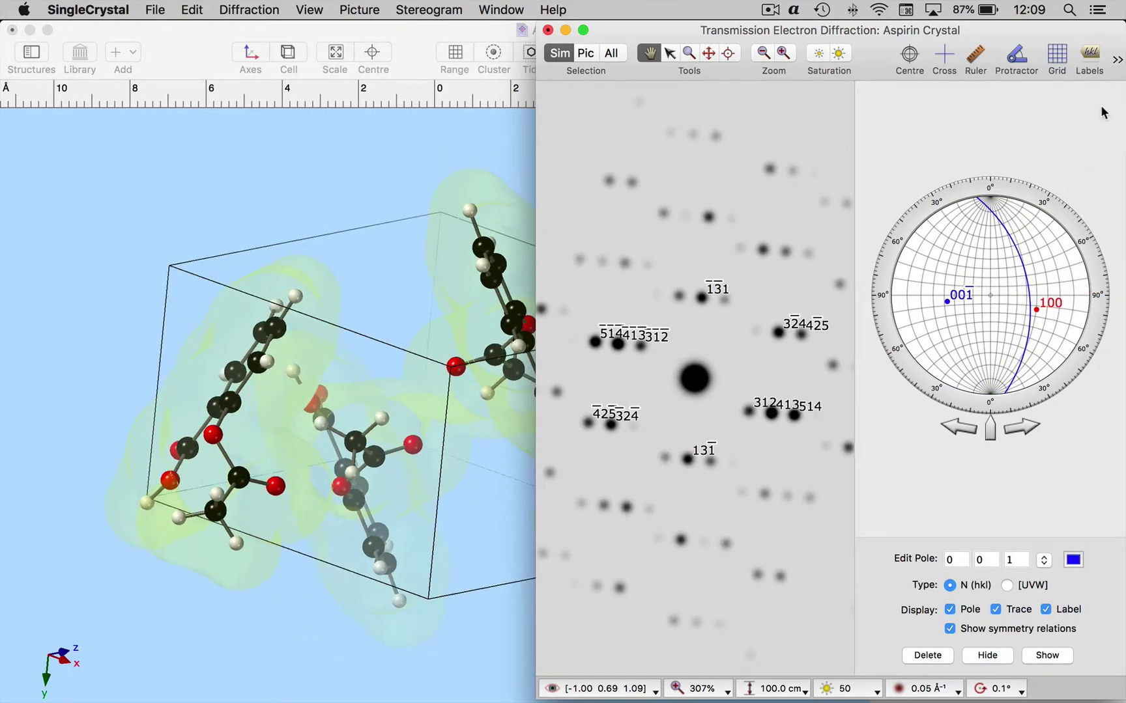
Step: Hide the stereogram, close the Inspector, and place the structure and electron pattern windows side by side
click(1115, 60)
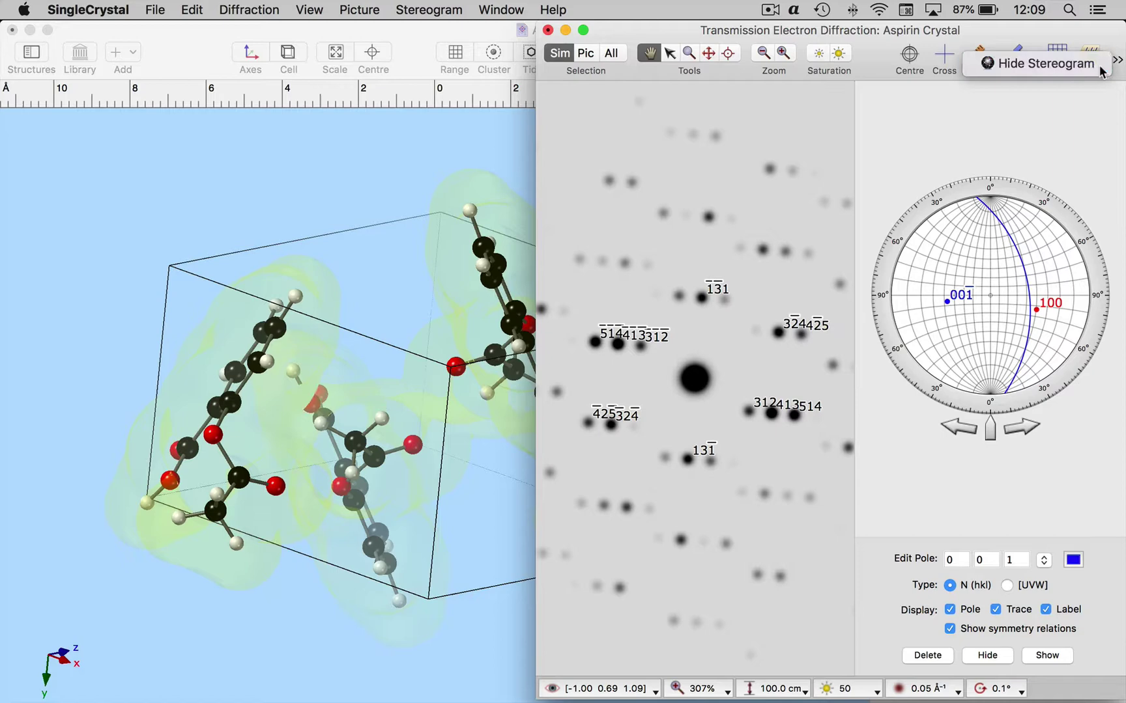
click(1104, 63)
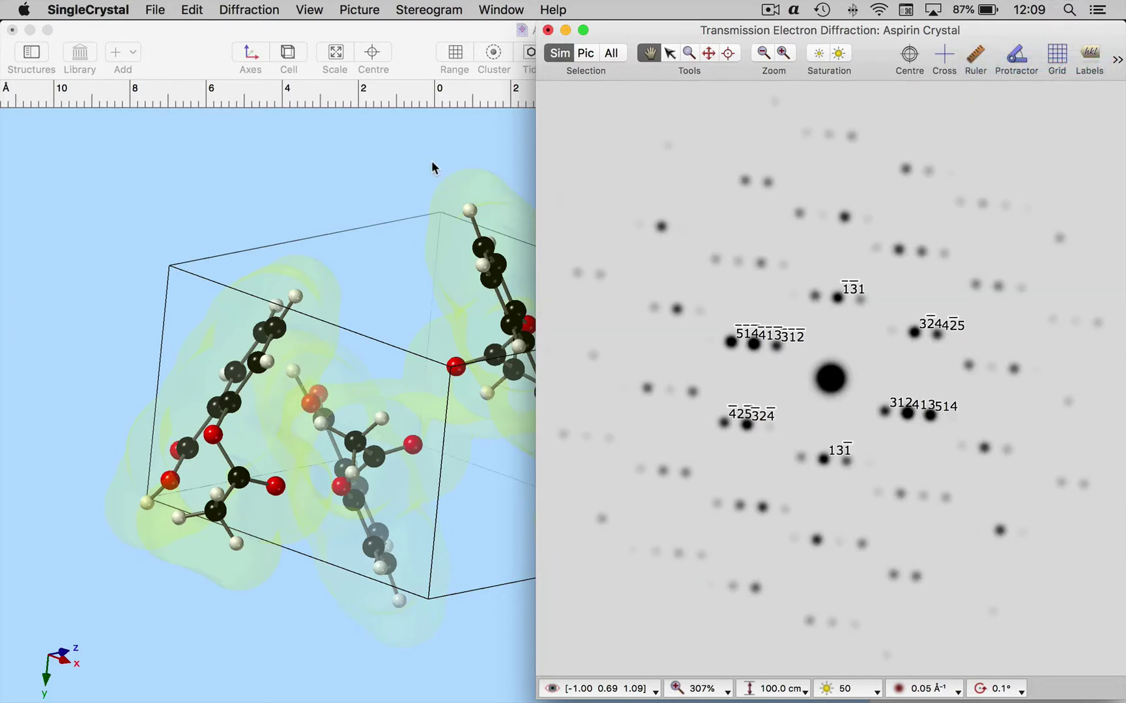
click(433, 168)
click(1104, 57)
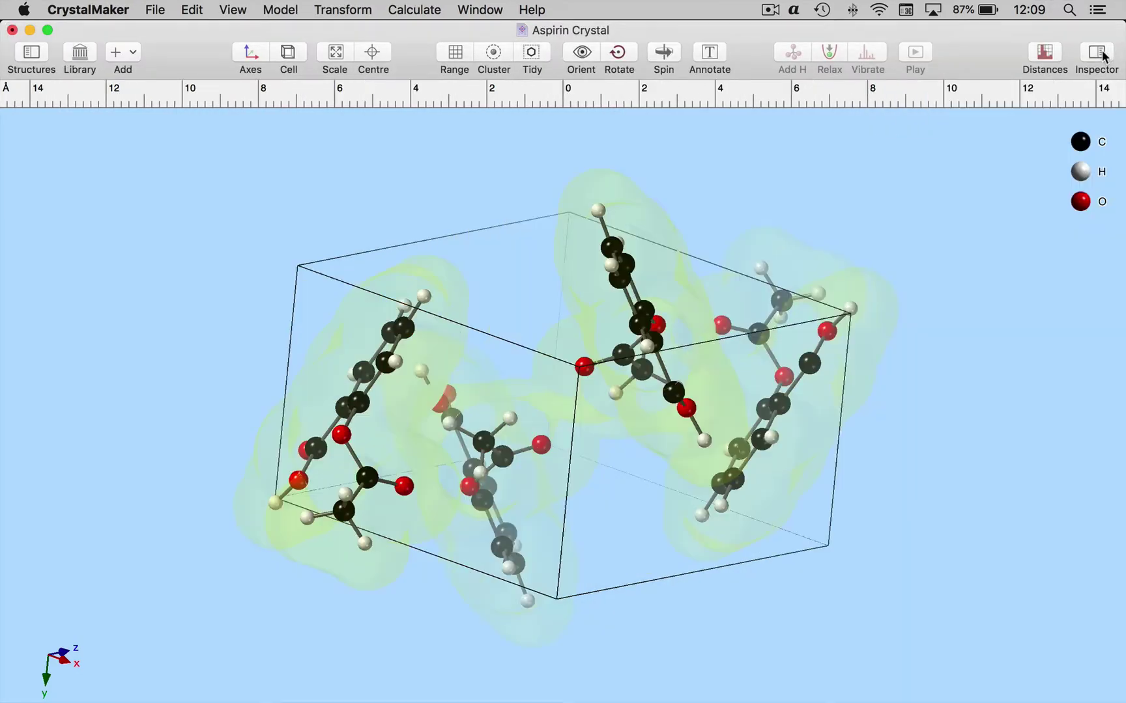
drag(1121, 67, 602, 155)
click(643, 141)
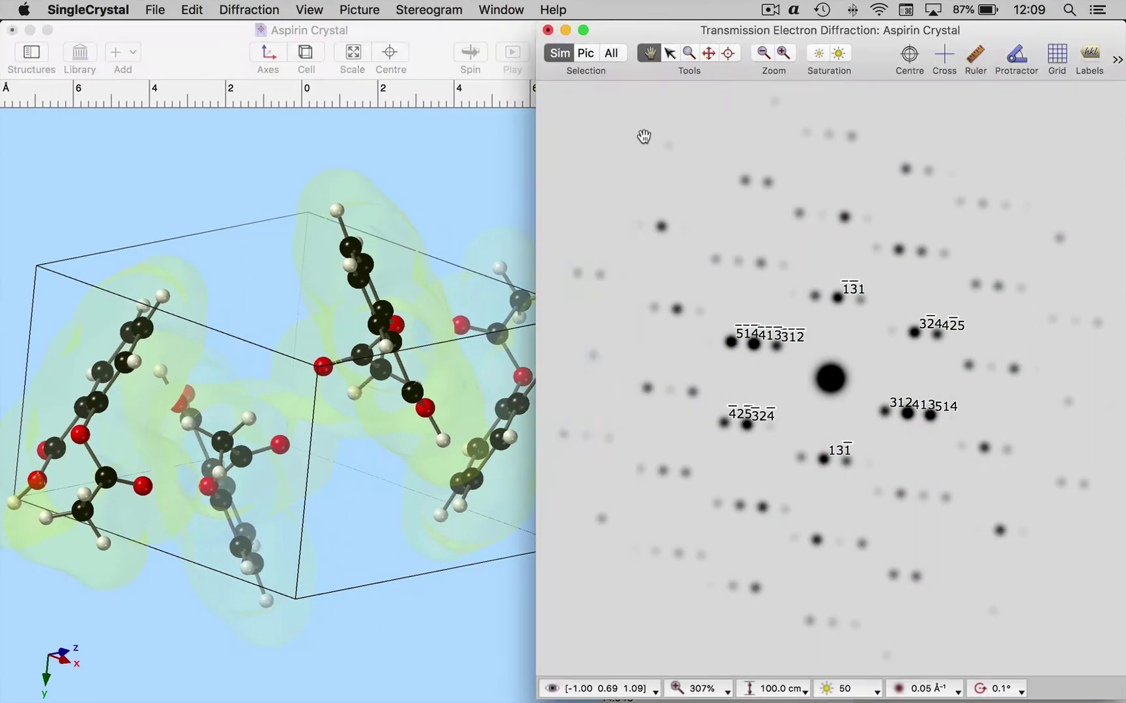
drag(534, 141, 600, 143)
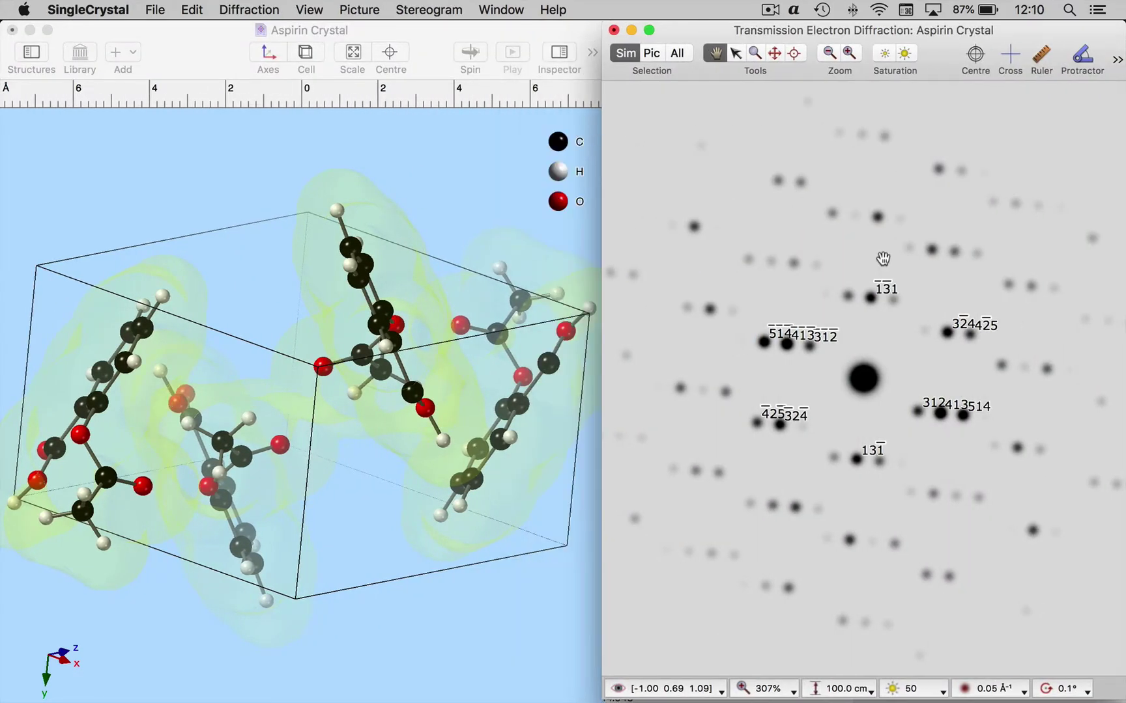
Step: Rotate the aspirin structure so the linked pattern turns to a zone with 020, 002 and 040 spots
drag(883, 261, 691, 237)
click(472, 243)
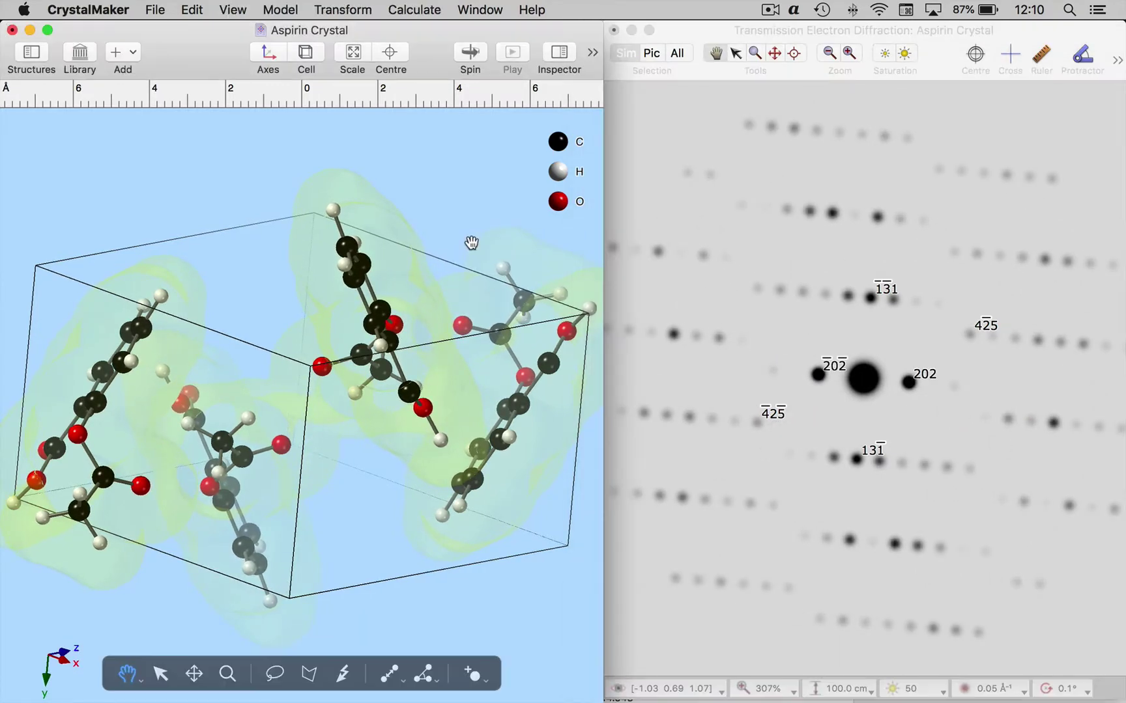
drag(526, 243, 454, 220)
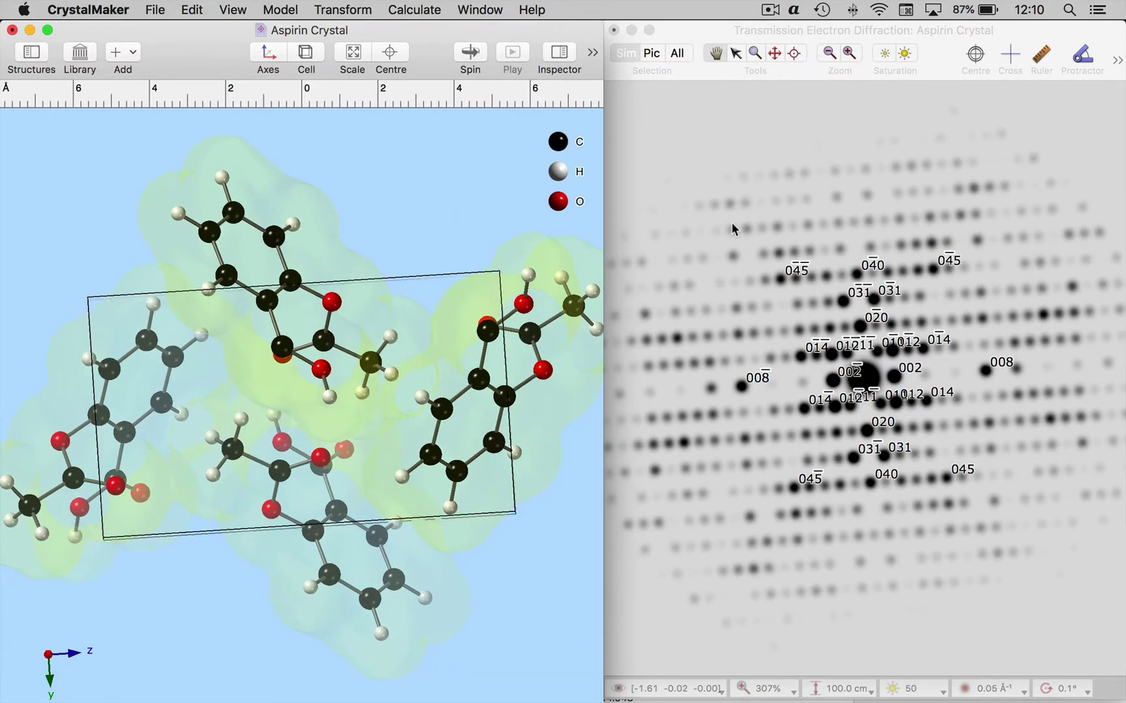
Step: Tilt the crystal, set the view direction to the c axis [0 0 1], and zoom into the pattern
click(743, 228)
drag(884, 298, 732, 365)
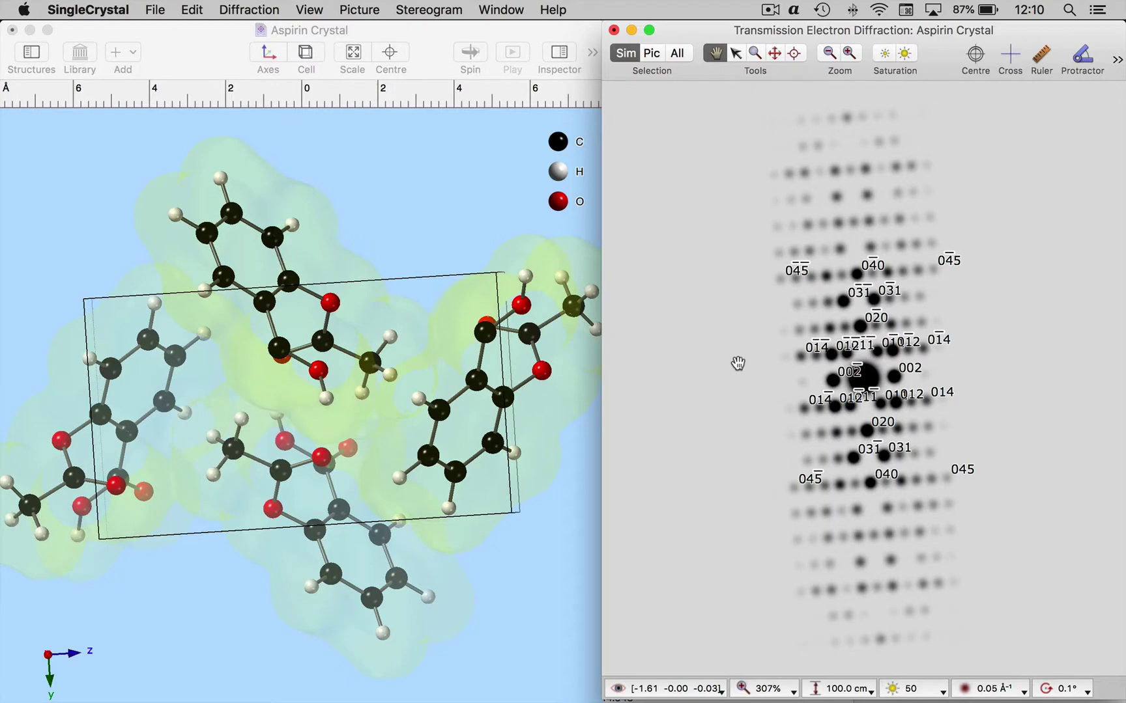
key(super+d)
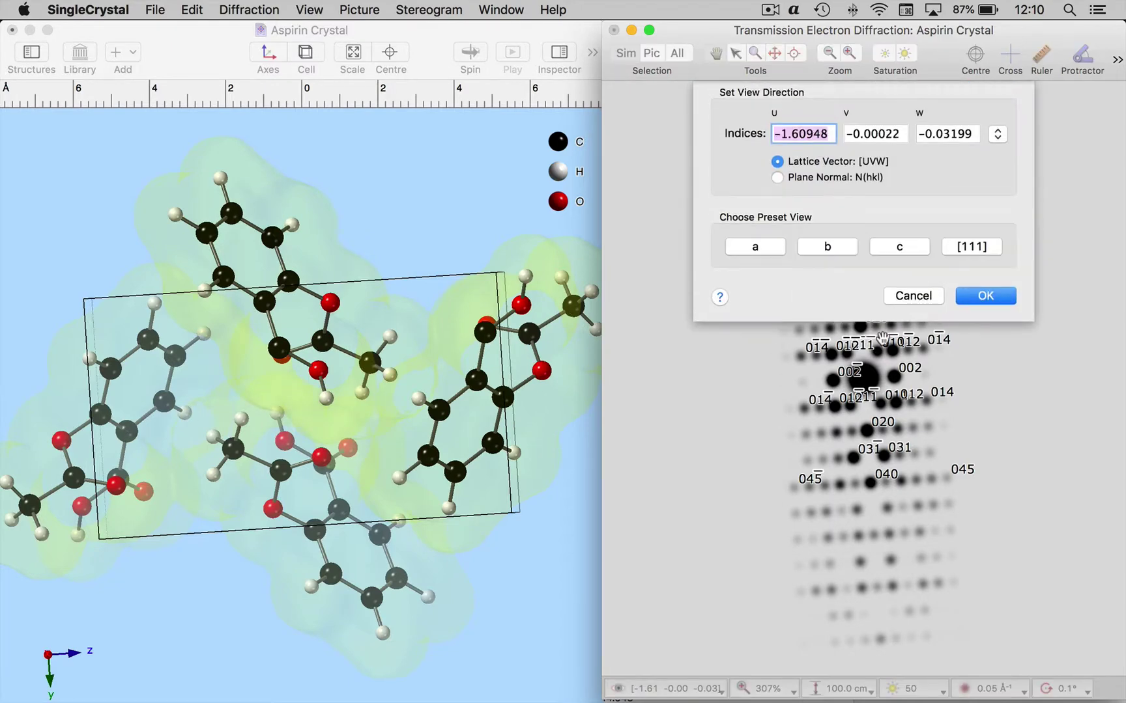
click(907, 247)
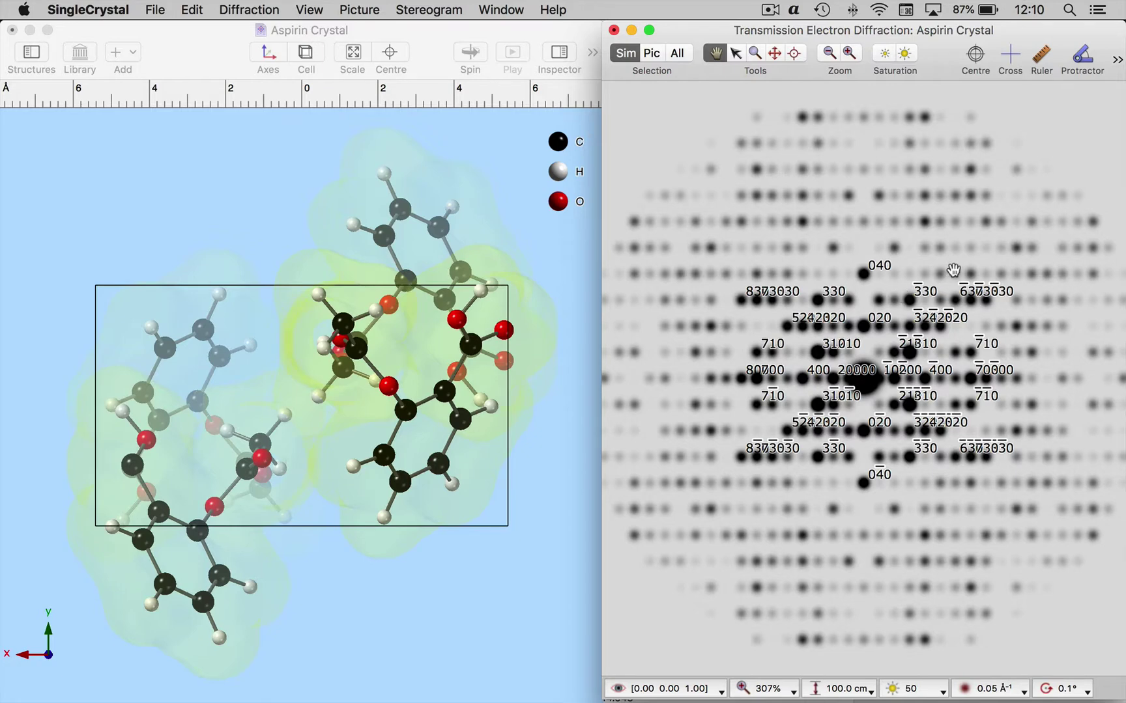
scroll(953, 270, up, 5)
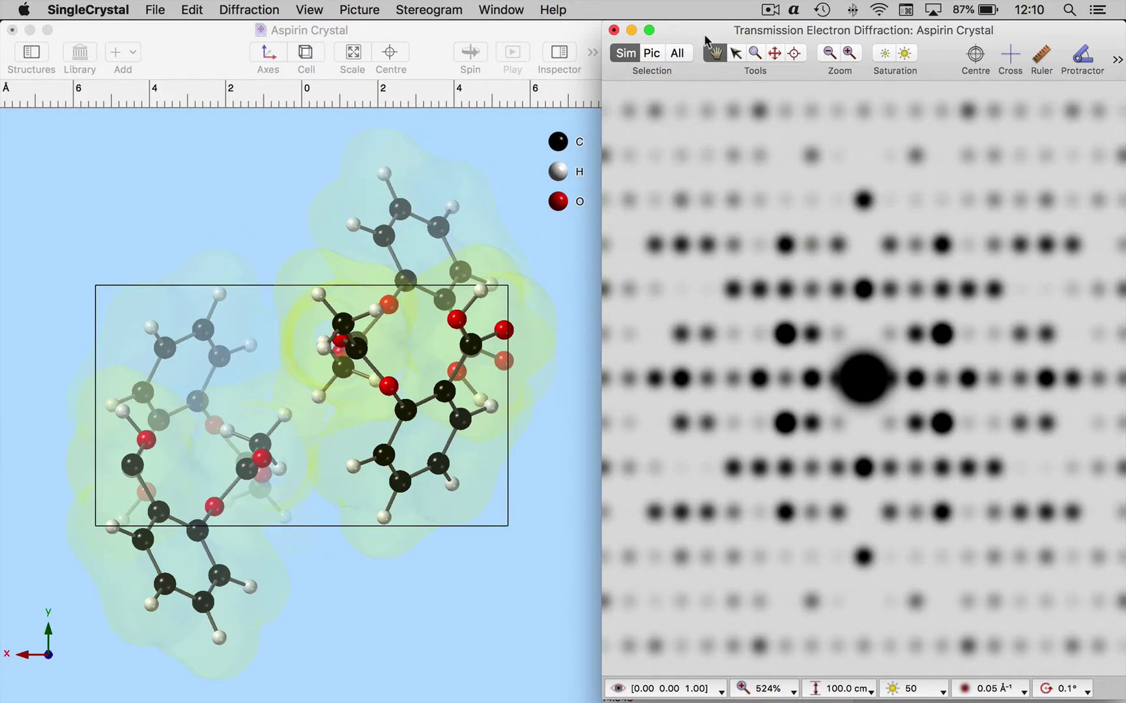
Step: Switch the simulation to a front-scattering X-ray Laue plate and zoom out
click(275, 10)
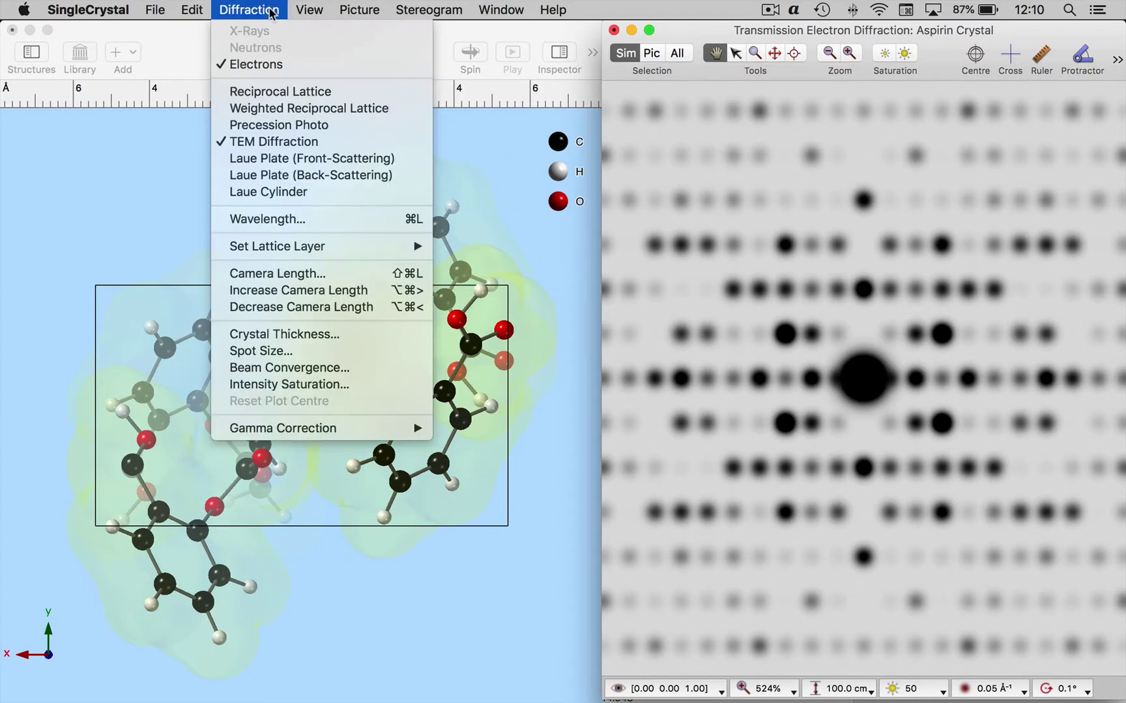
click(407, 158)
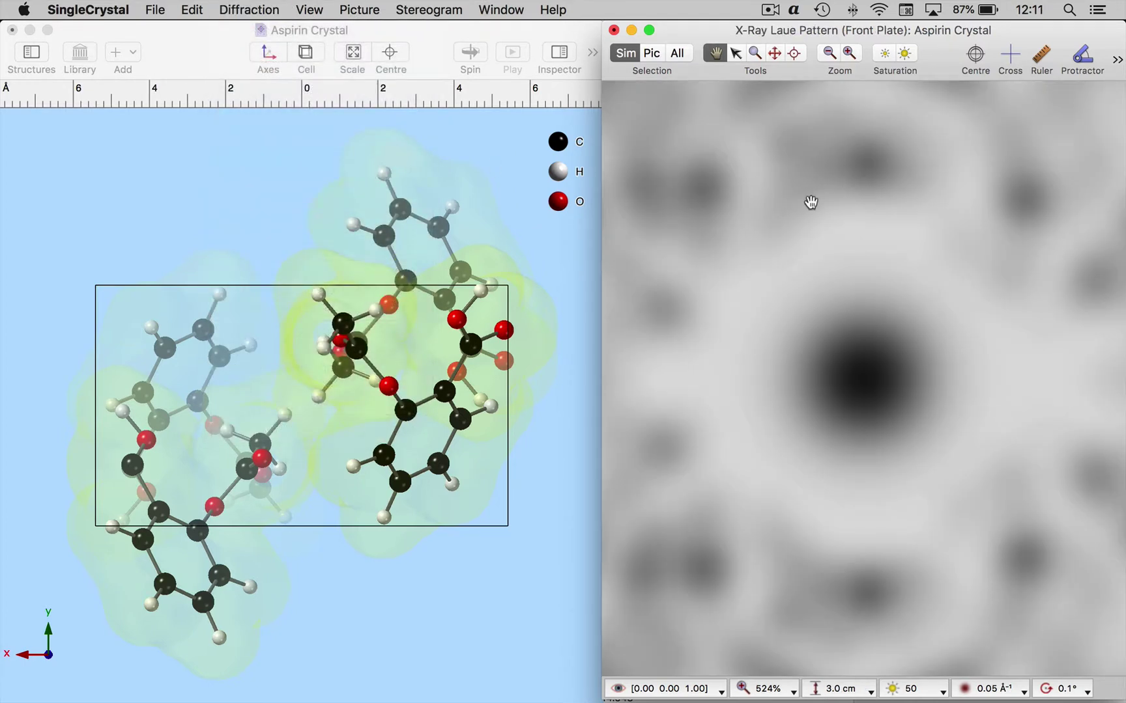
scroll(811, 202, down, 5)
scroll(811, 202, down, 6)
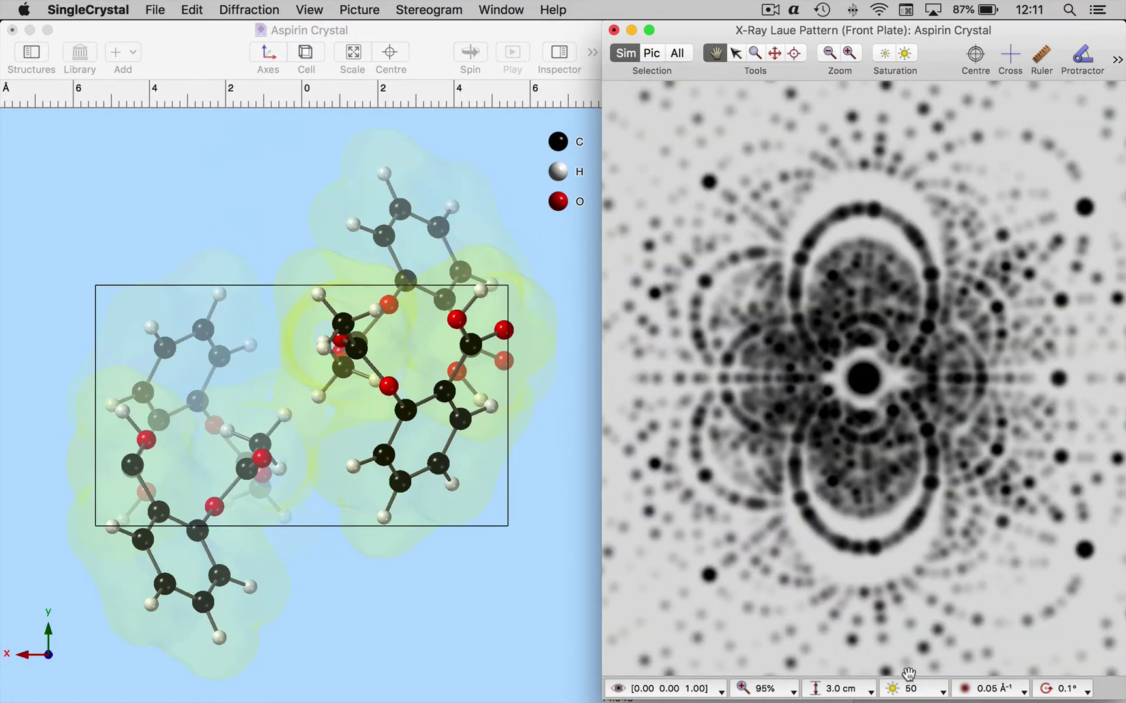
Step: Set the spot size to 0.02 Å⁻¹ and show crosshairs through the pattern centre
click(991, 690)
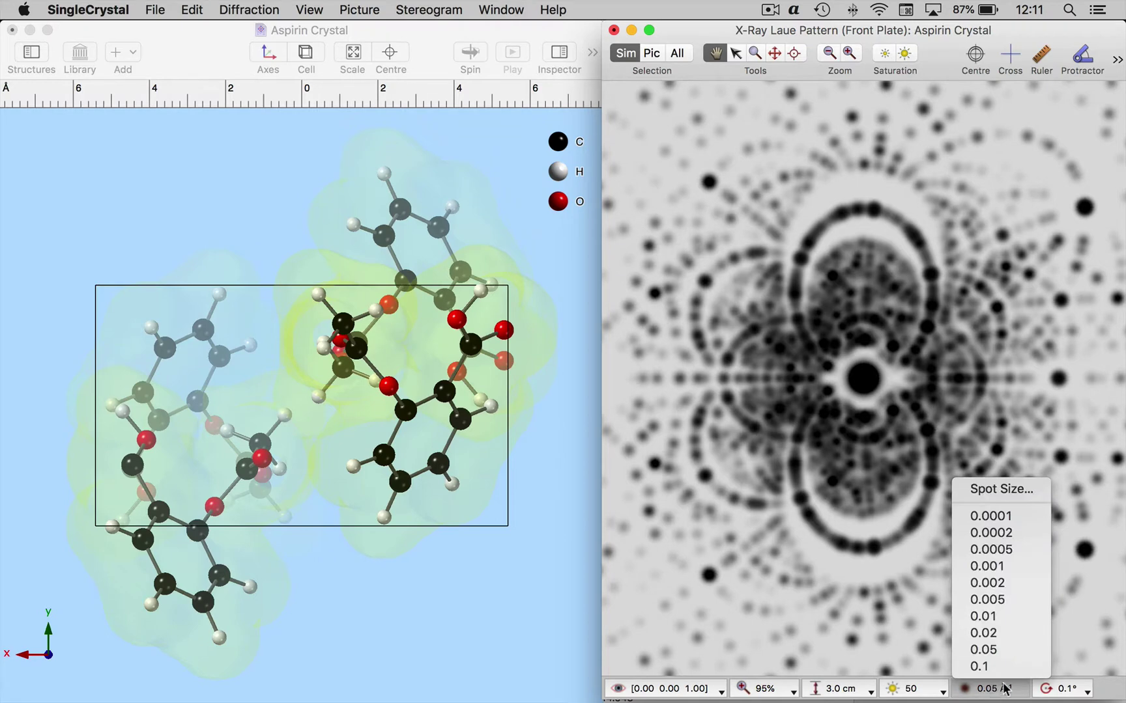
click(1020, 638)
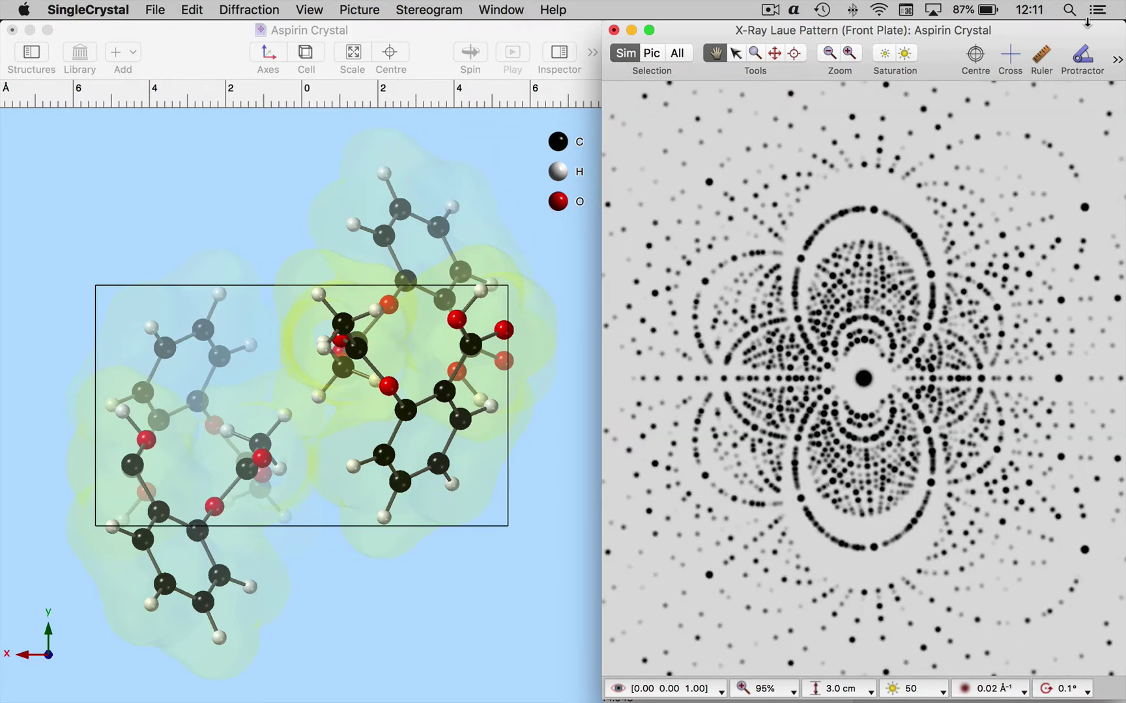
click(1012, 56)
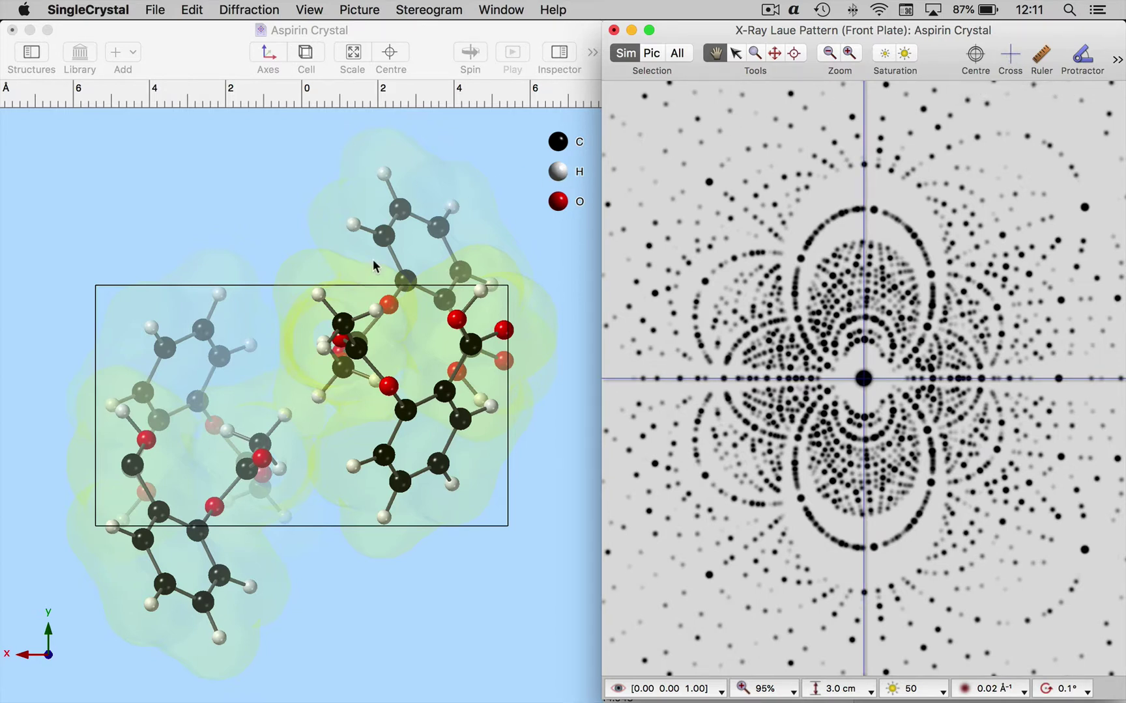
Step: Colour the Laue pattern reflexions by wavelength
click(311, 9)
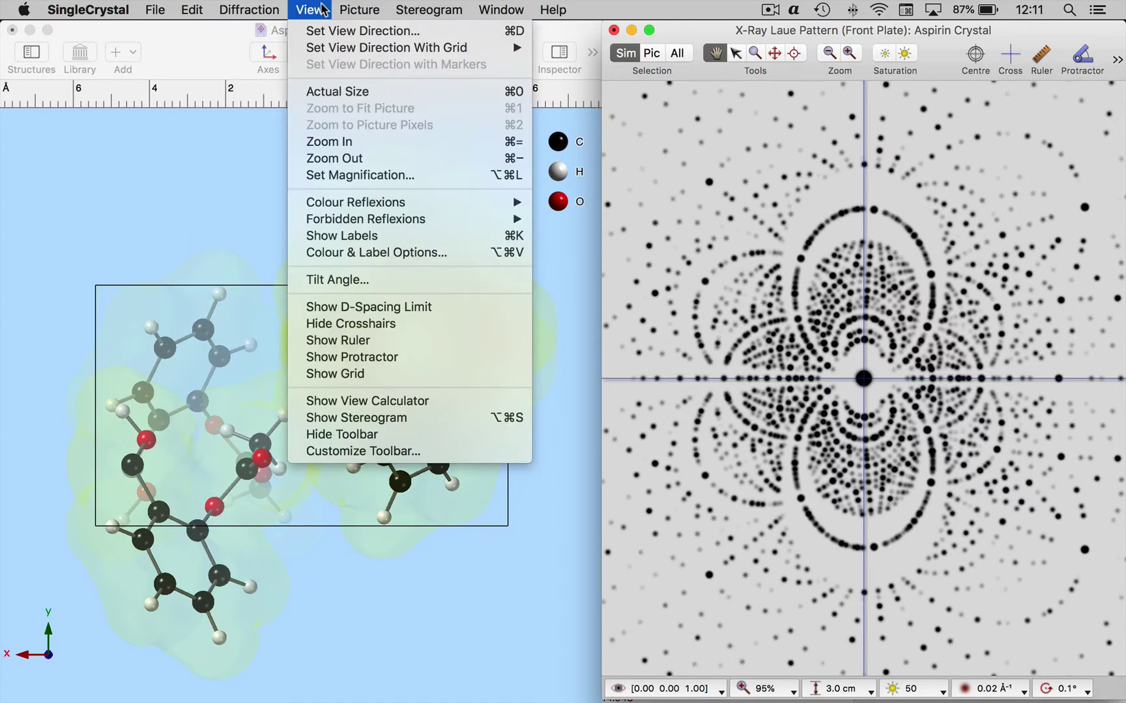
mouse_move(338, 203)
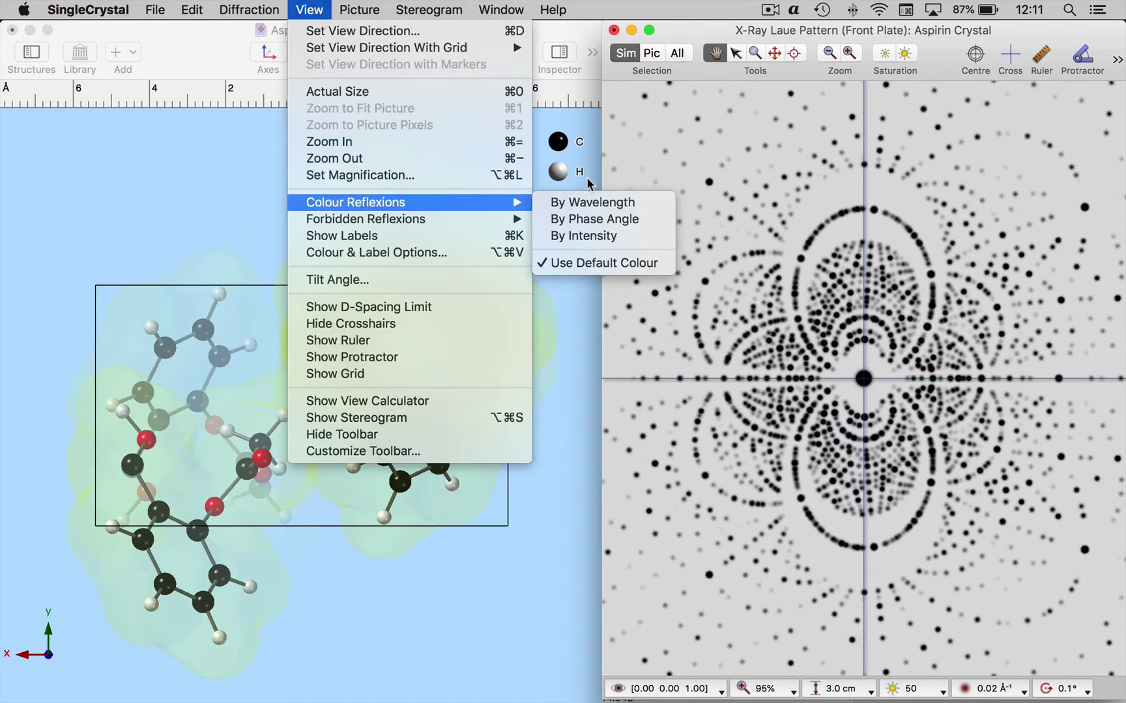
click(600, 206)
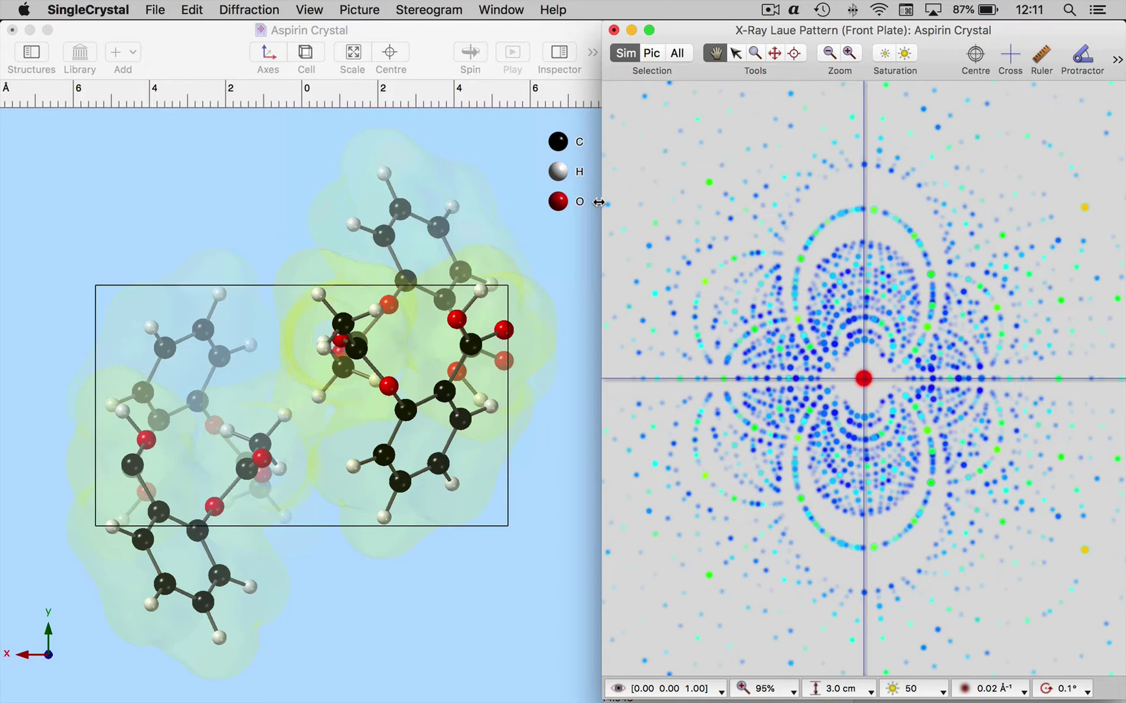
Step: Rotate the aspirin structure so the coloured Laue pattern follows it, then stop the spin
click(564, 242)
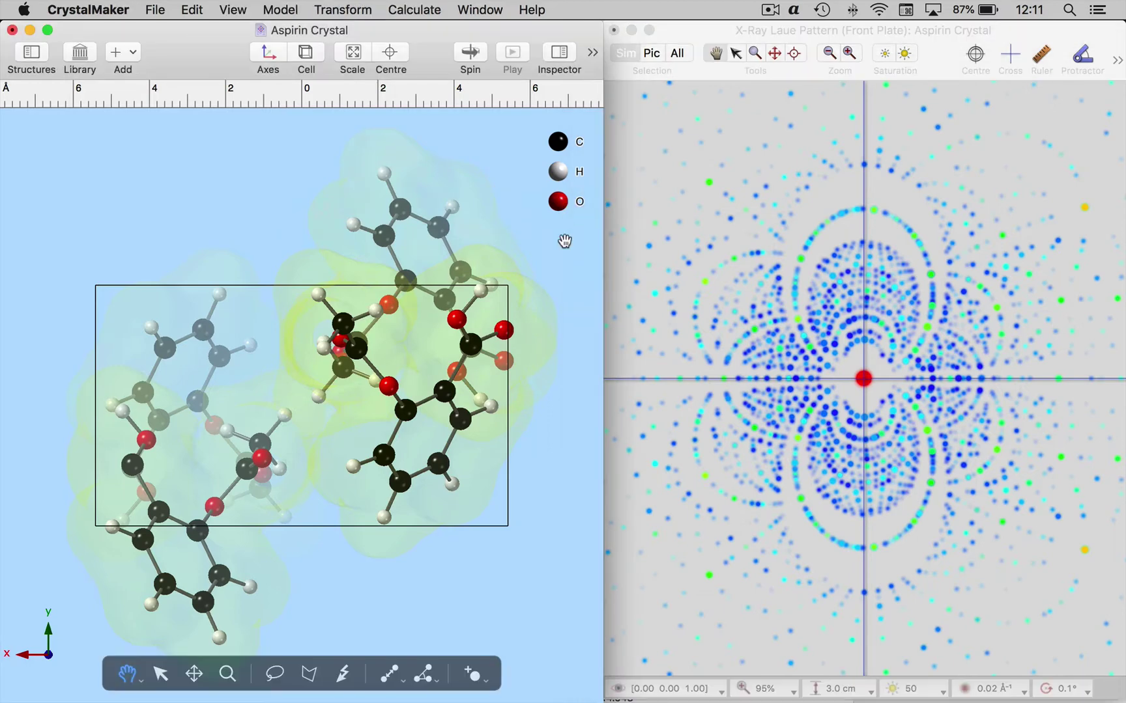
drag(564, 242, 414, 252)
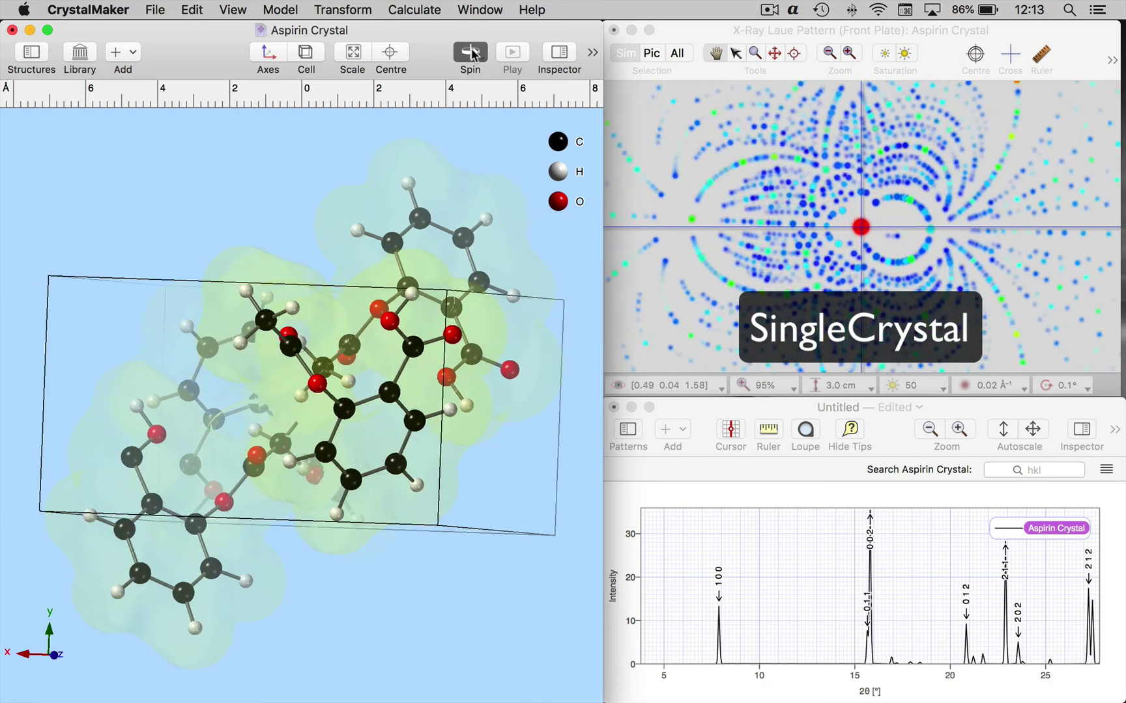
click(472, 54)
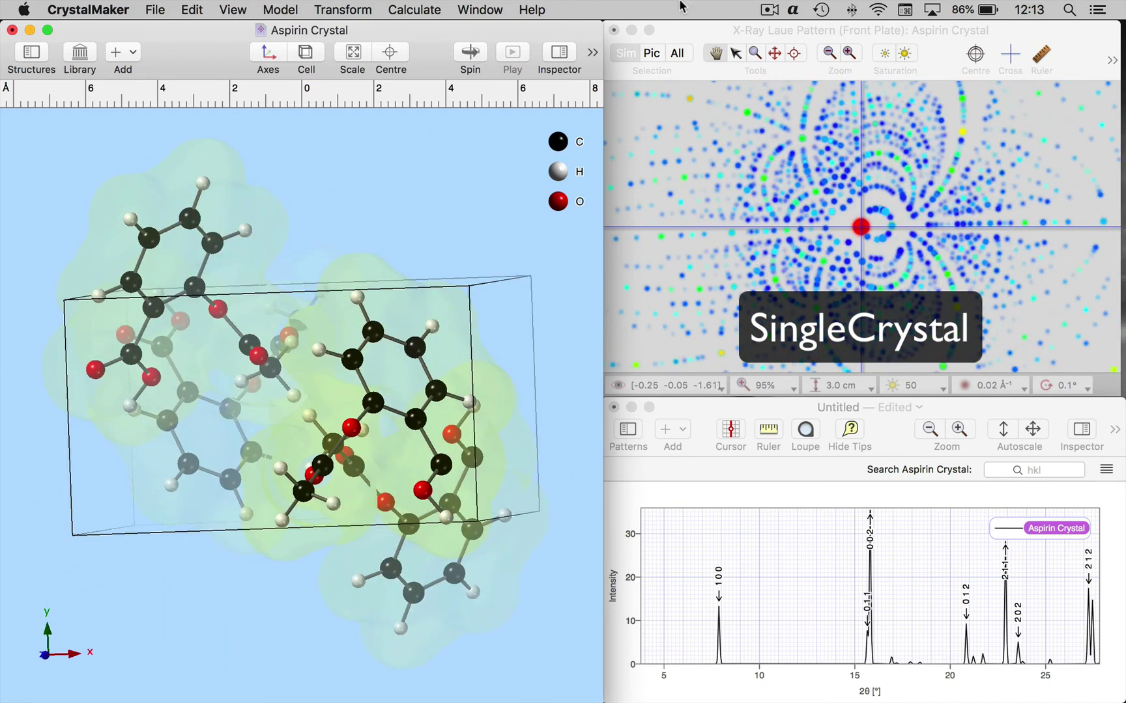